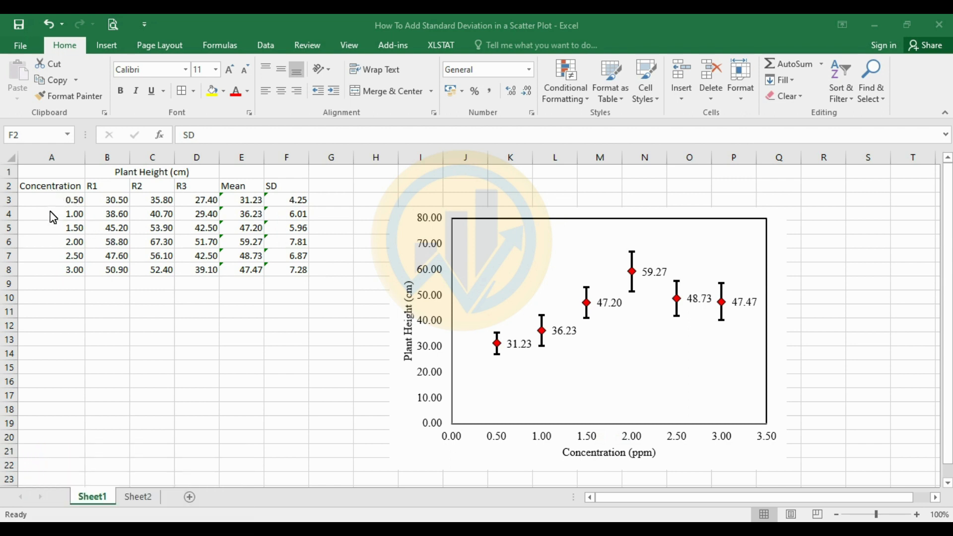
Review Sheet1's R1, R2, R3, Mean and SD columns, then switch to Sheet2
click(106, 188)
click(106, 187)
click(152, 188)
click(196, 188)
click(251, 188)
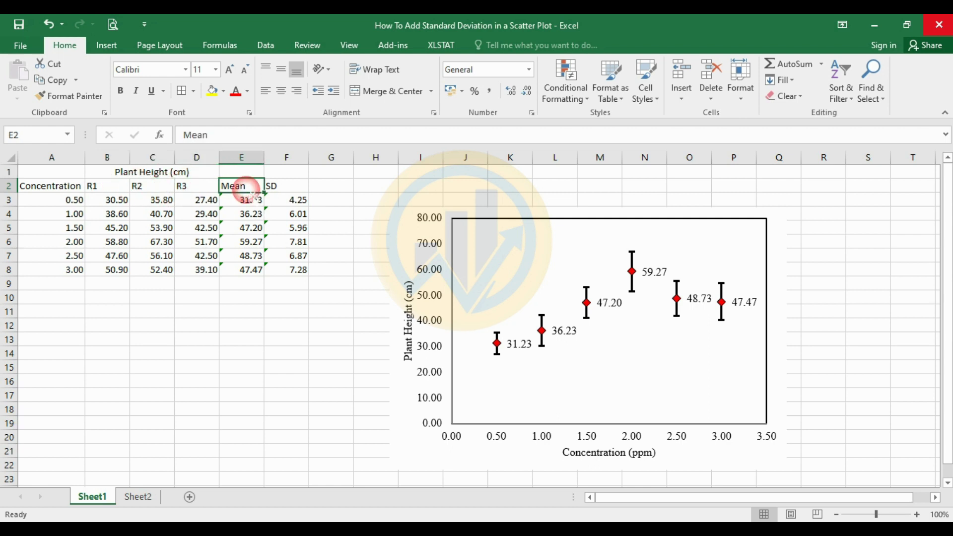
click(287, 187)
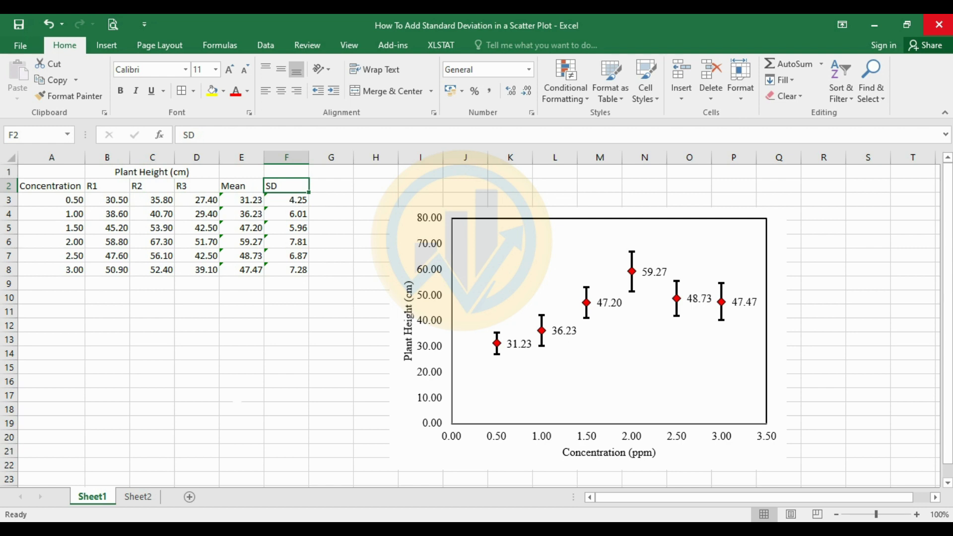
click(142, 496)
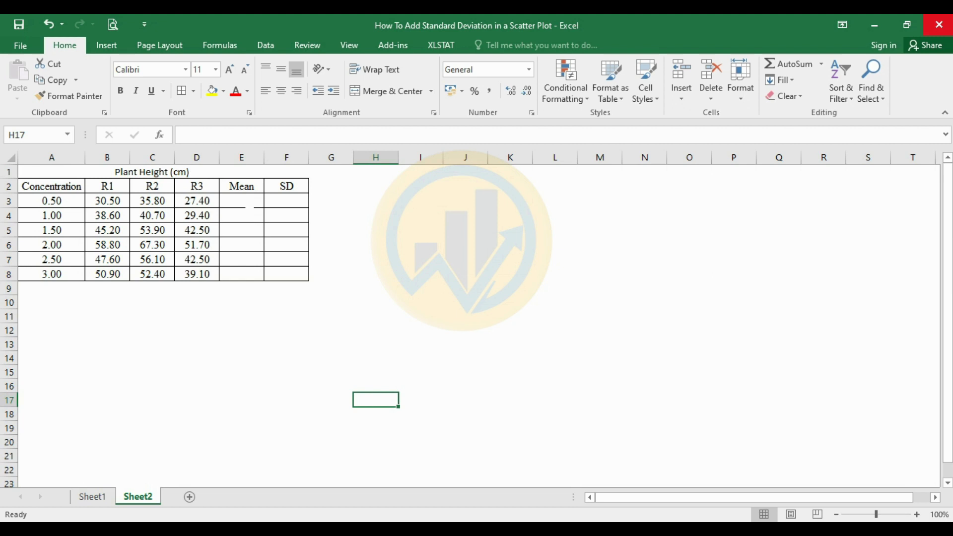
Enter AVERAGE(B3:D3) in E3 and fill it down to E8, giving means 31.23–47.47
click(241, 201)
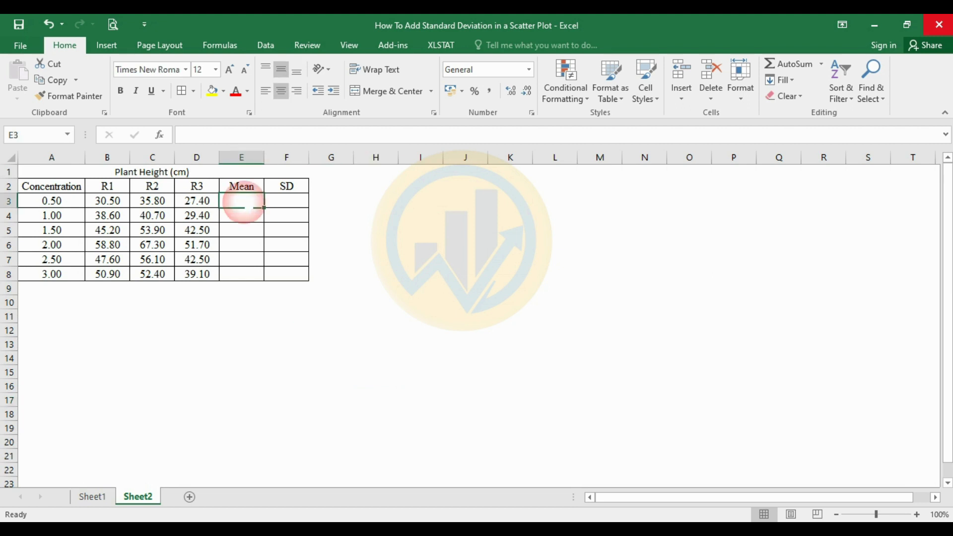
click(162, 138)
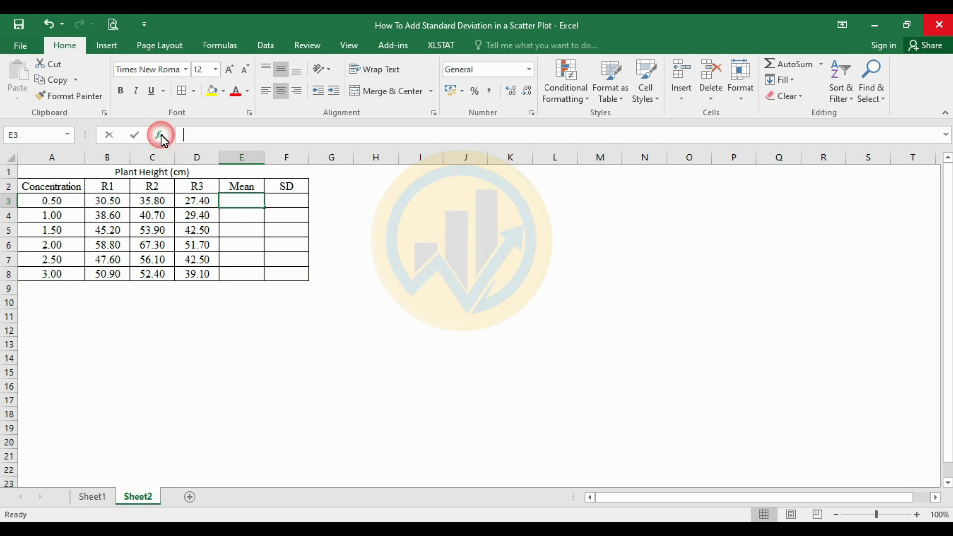
drag(643, 161, 602, 173)
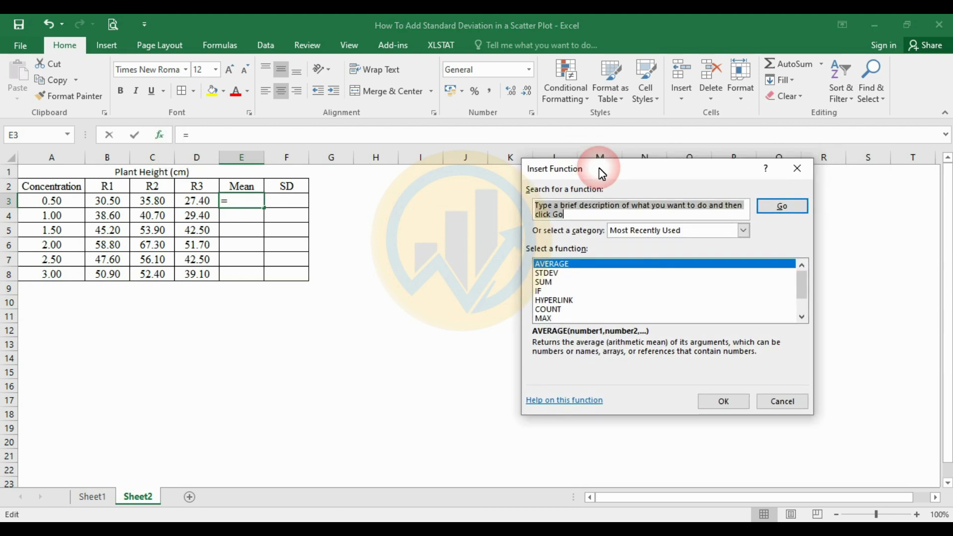
click(558, 263)
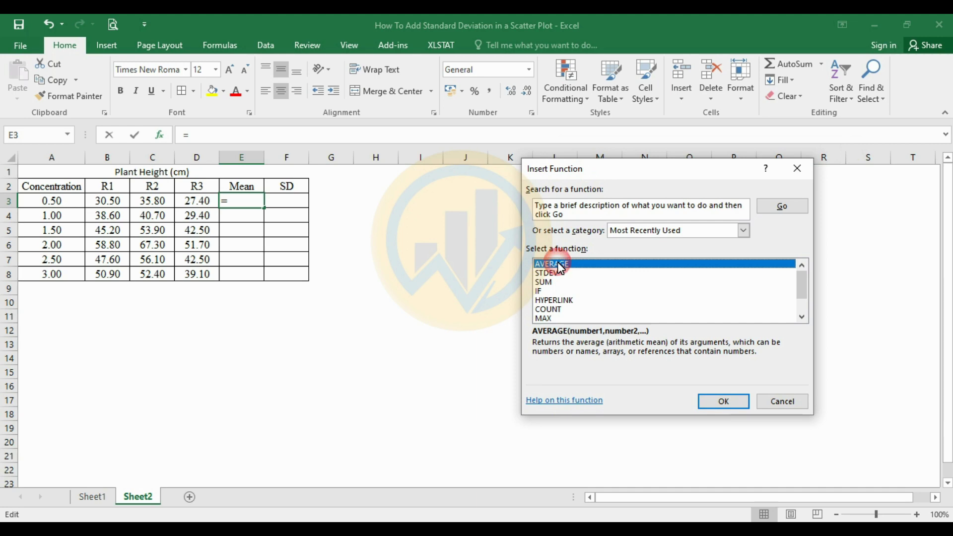
click(730, 401)
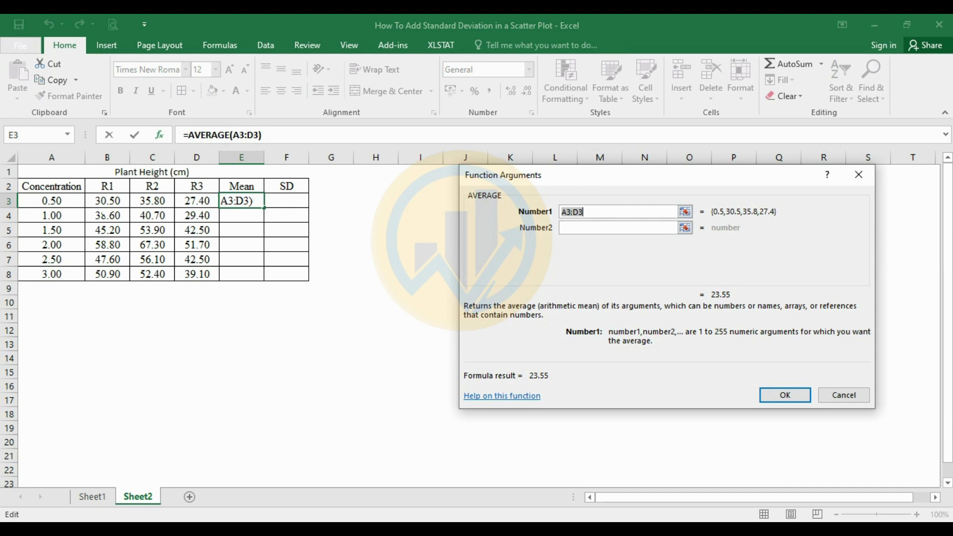
drag(119, 203, 193, 203)
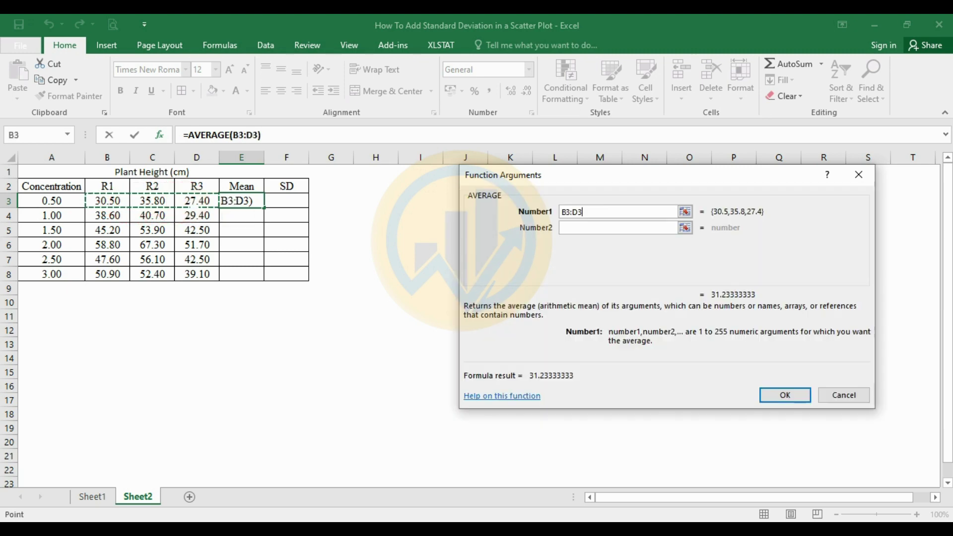
click(800, 395)
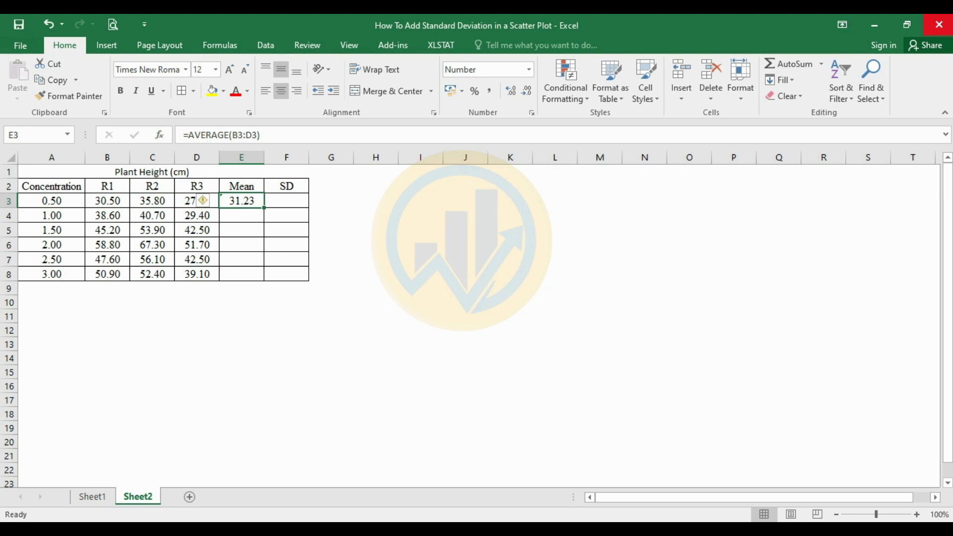
drag(264, 208, 263, 278)
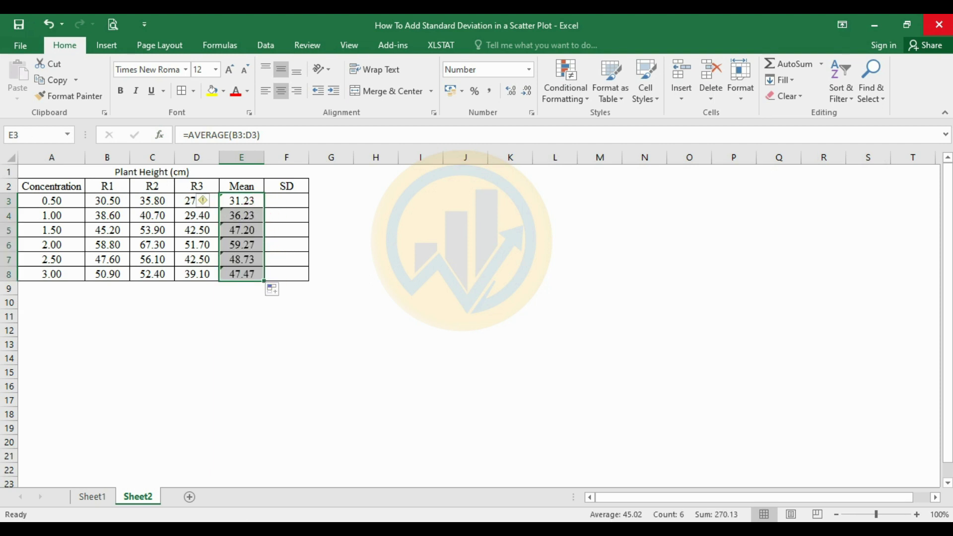
click(300, 205)
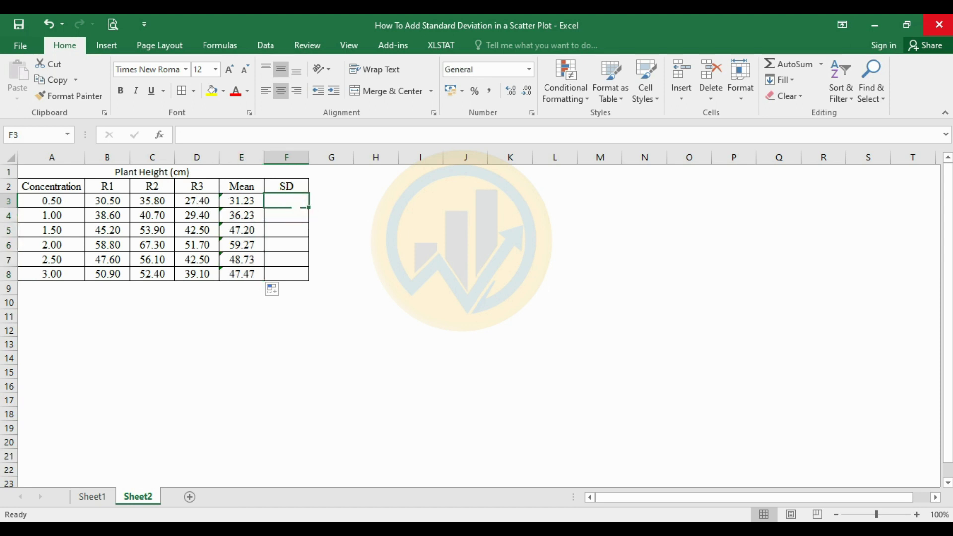
Enter STDEV(B3:D3) in F3 and fill it down to F8
click(160, 134)
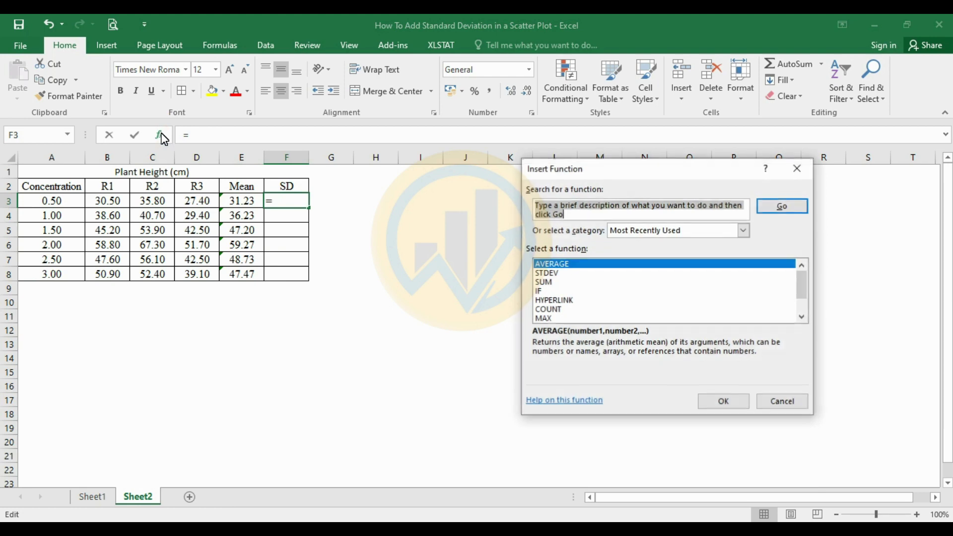
click(548, 273)
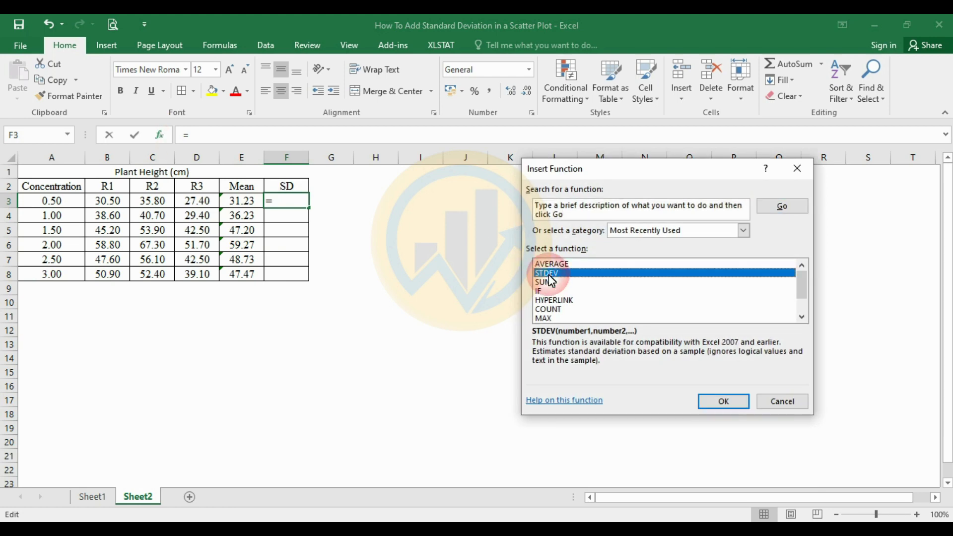
click(733, 401)
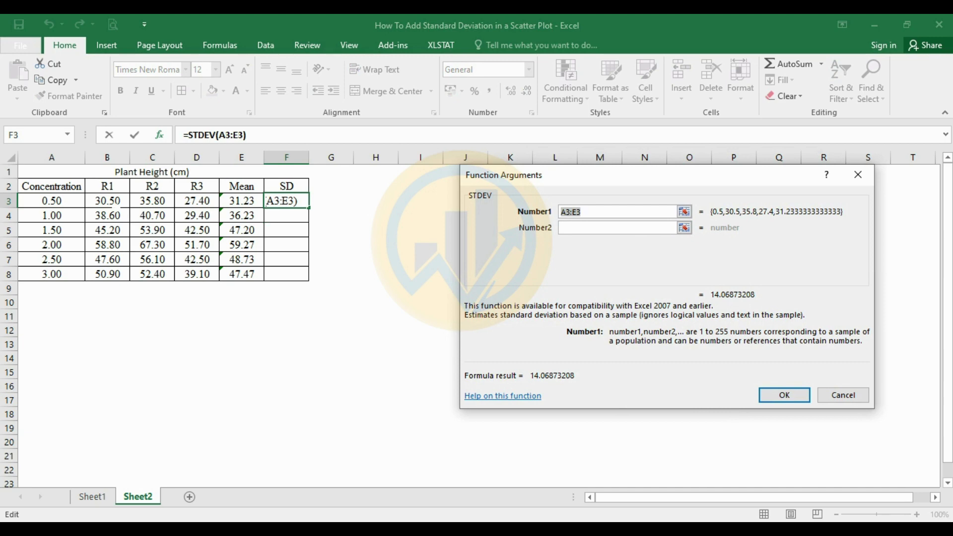
drag(107, 201, 196, 202)
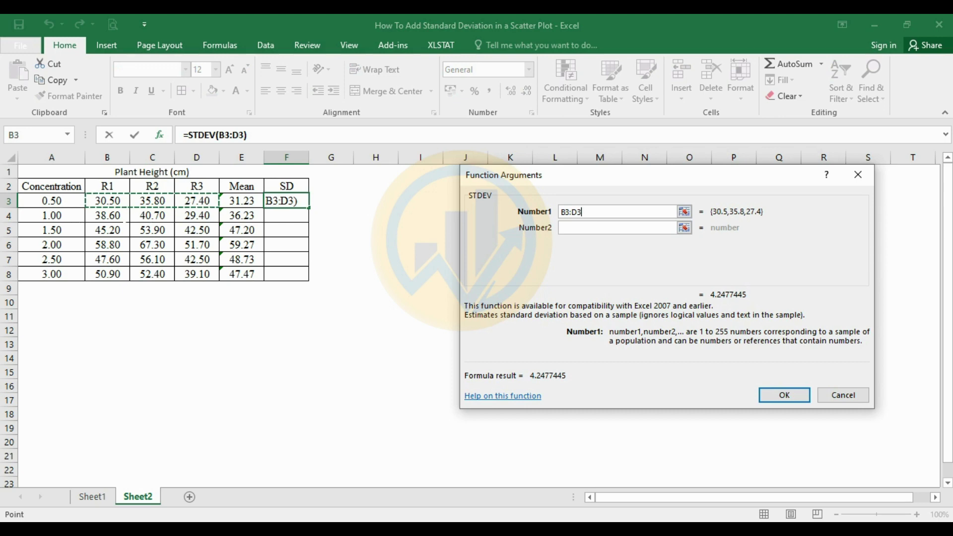
click(781, 397)
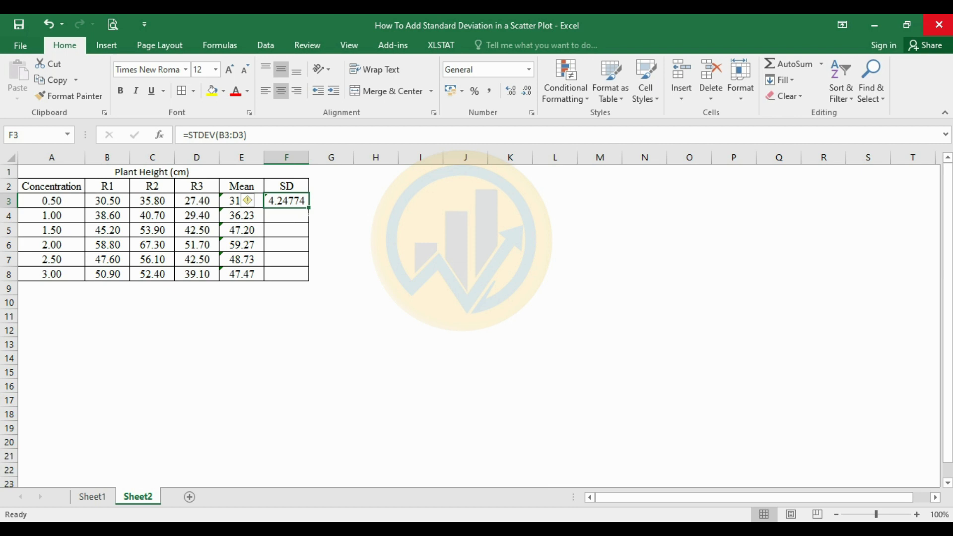
drag(309, 207, 304, 275)
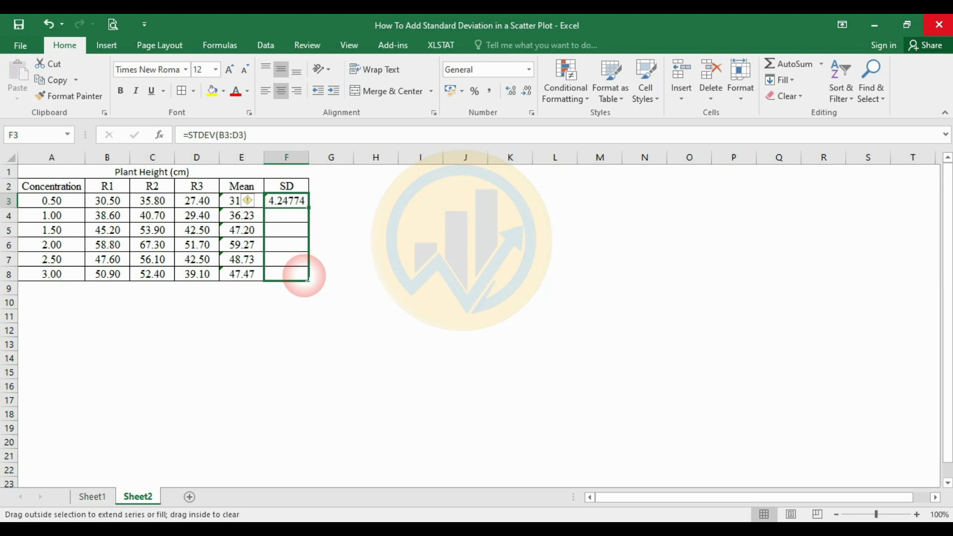
drag(304, 274, 303, 276)
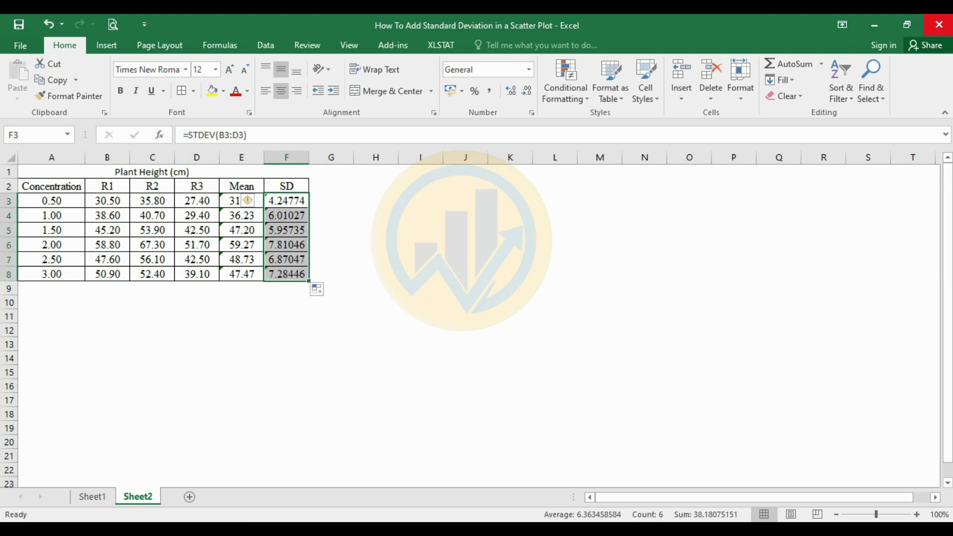
Reduce the SD values in F3:F8 to two decimal places
click(376, 273)
drag(277, 202, 292, 274)
click(526, 90)
click(526, 91)
click(527, 91)
click(464, 304)
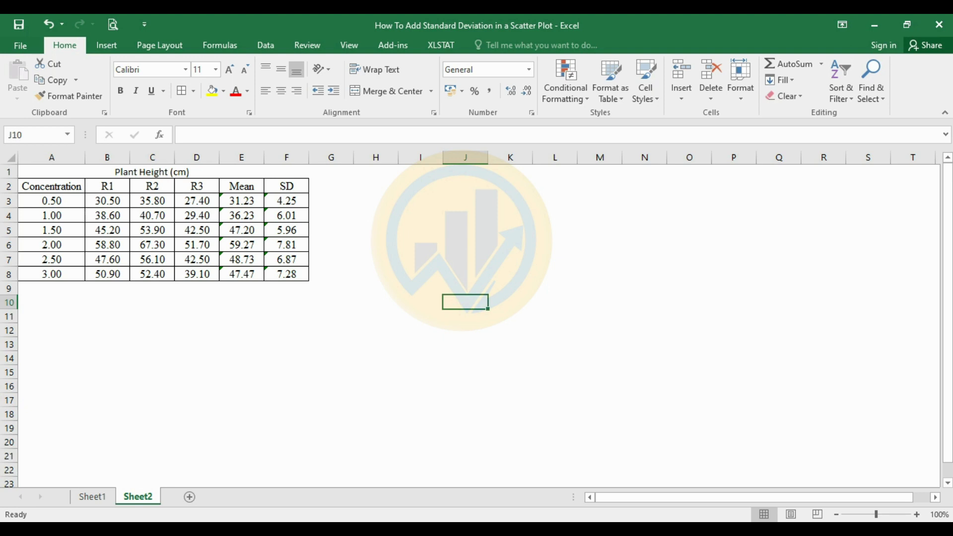
Insert a scatter chart of concentrations A3:A8 against means E3:E8, enlarged beside the table
drag(65, 201, 67, 273)
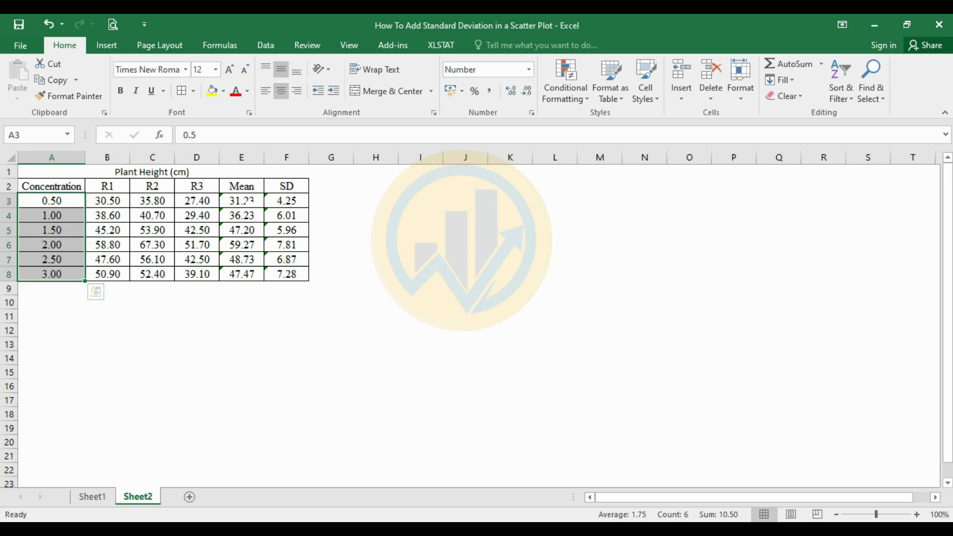
drag(250, 201, 249, 273)
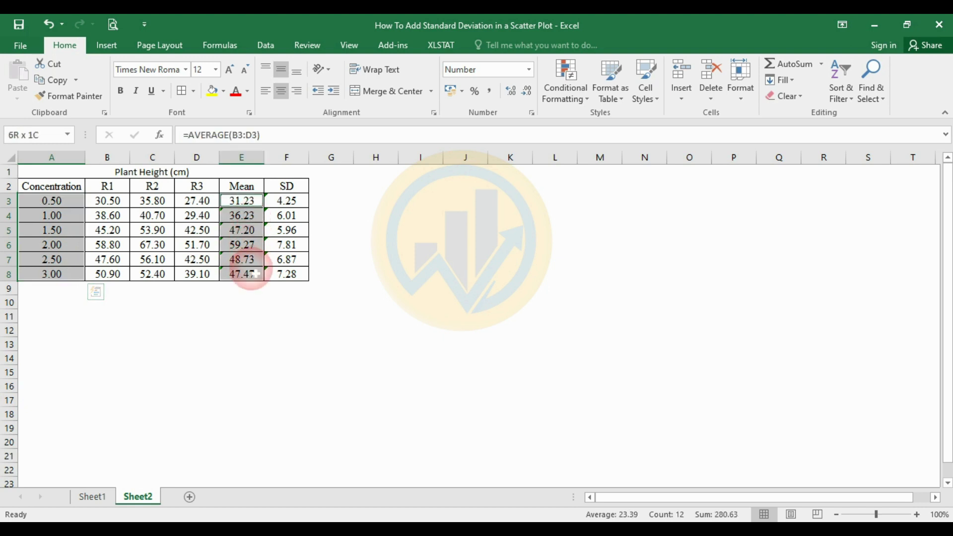
click(112, 47)
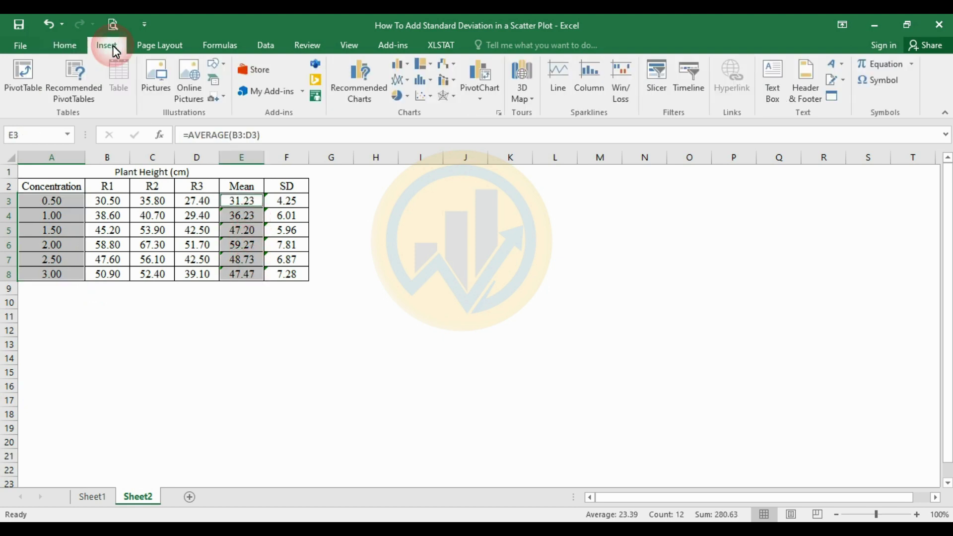
click(433, 99)
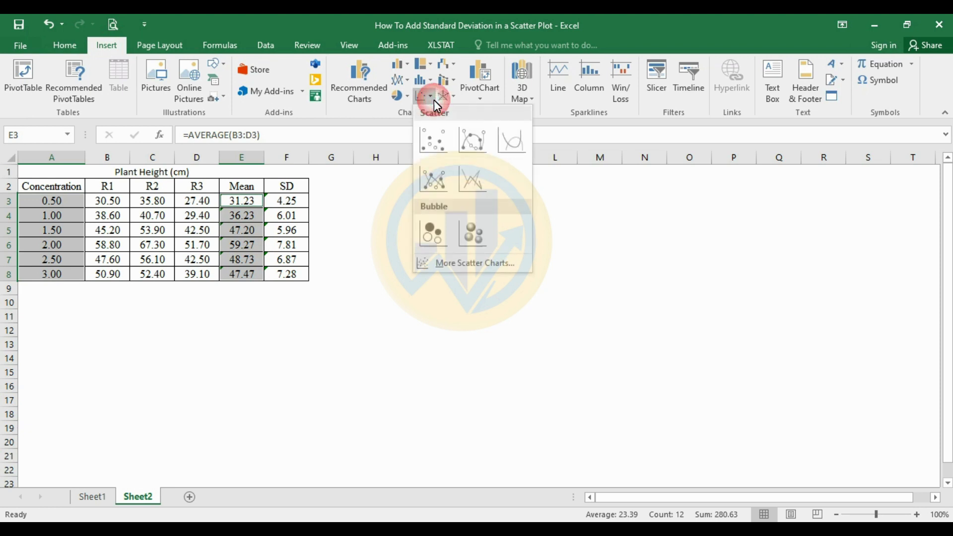
click(445, 133)
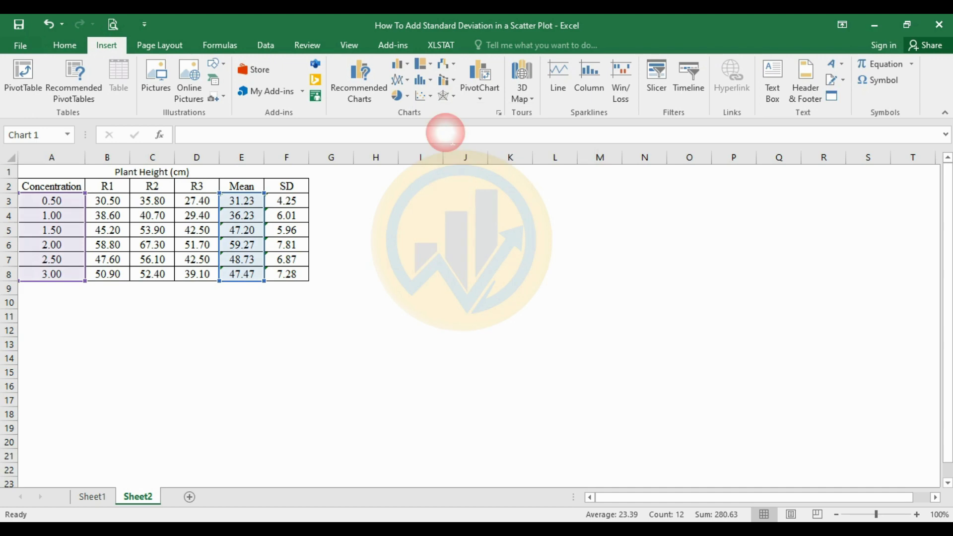
drag(579, 233, 587, 197)
drag(661, 394, 744, 464)
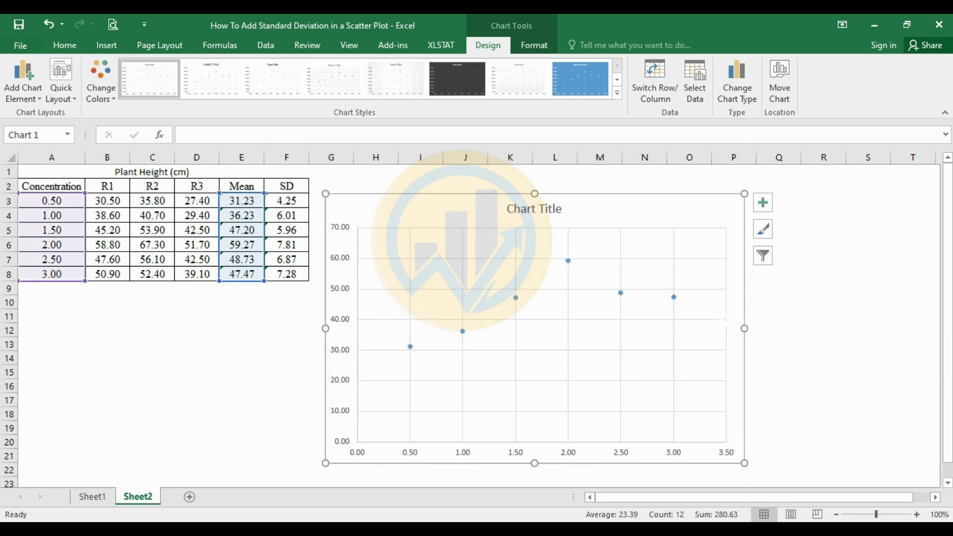
Delete the chart title and turn off the gridlines, leaving only axes and mean points
click(555, 208)
key(Delete)
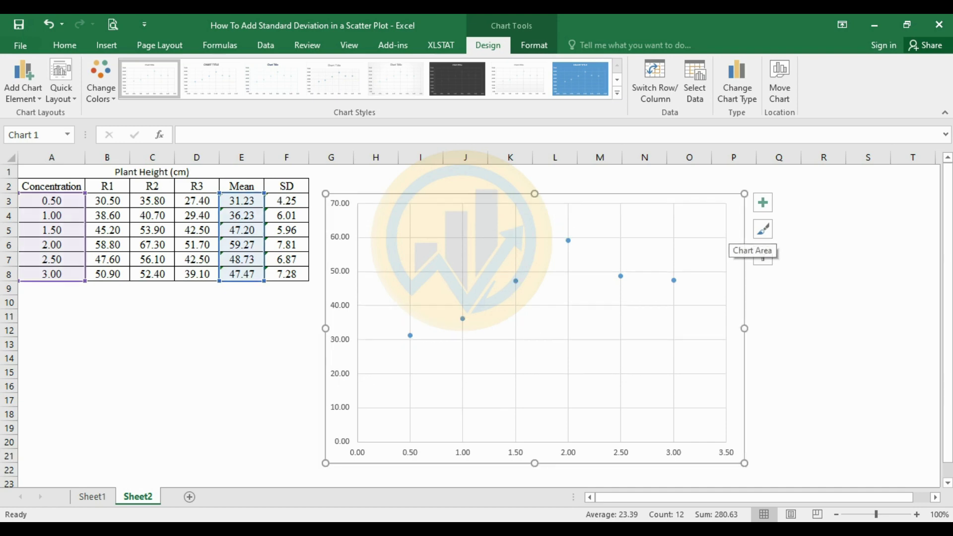
click(768, 208)
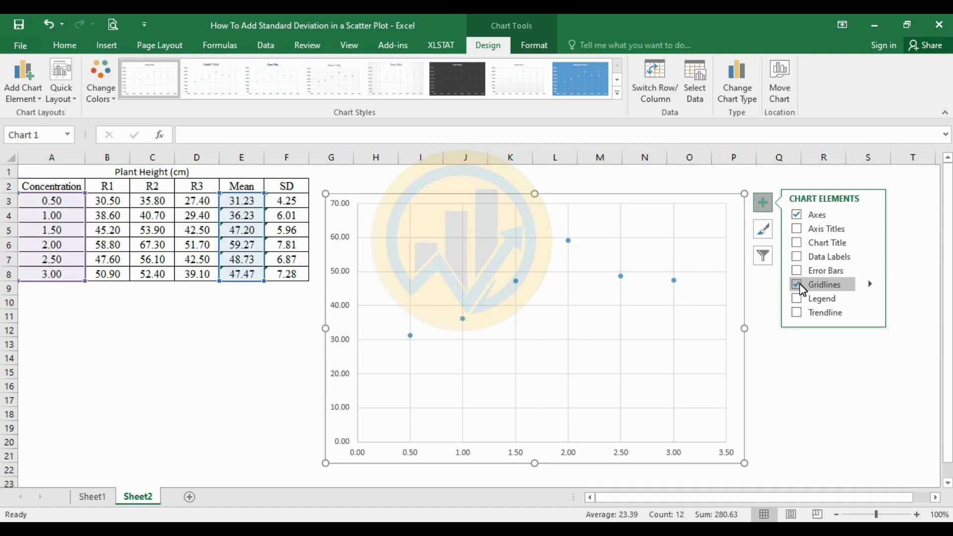
click(796, 285)
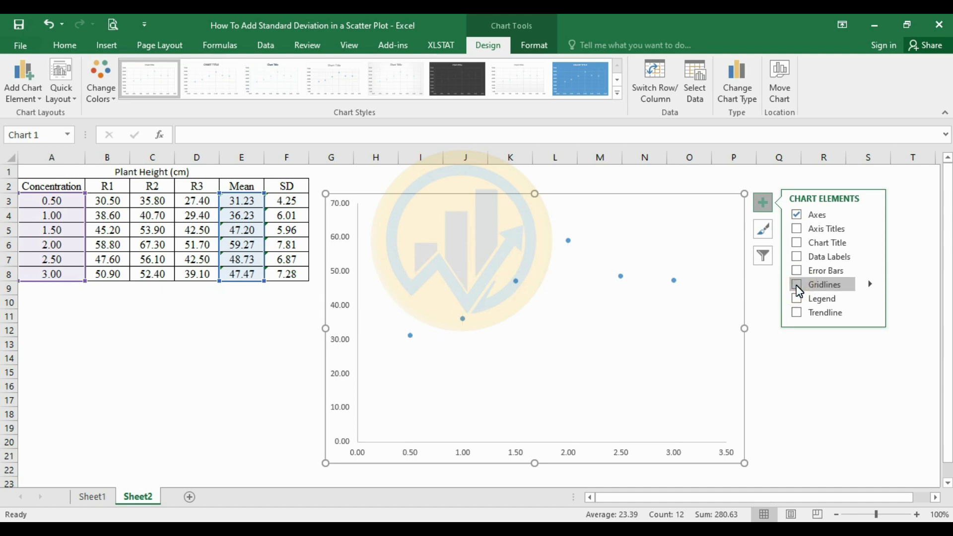
click(617, 364)
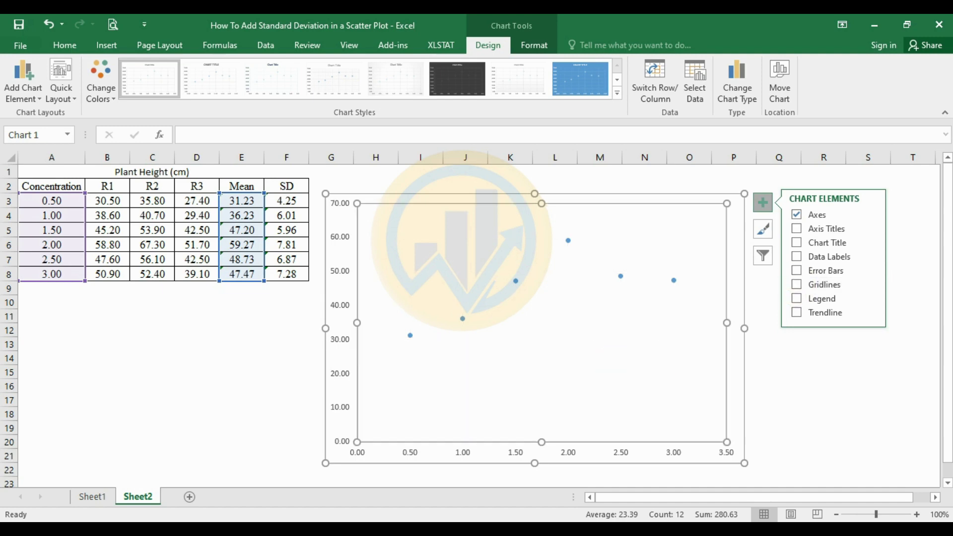
click(793, 368)
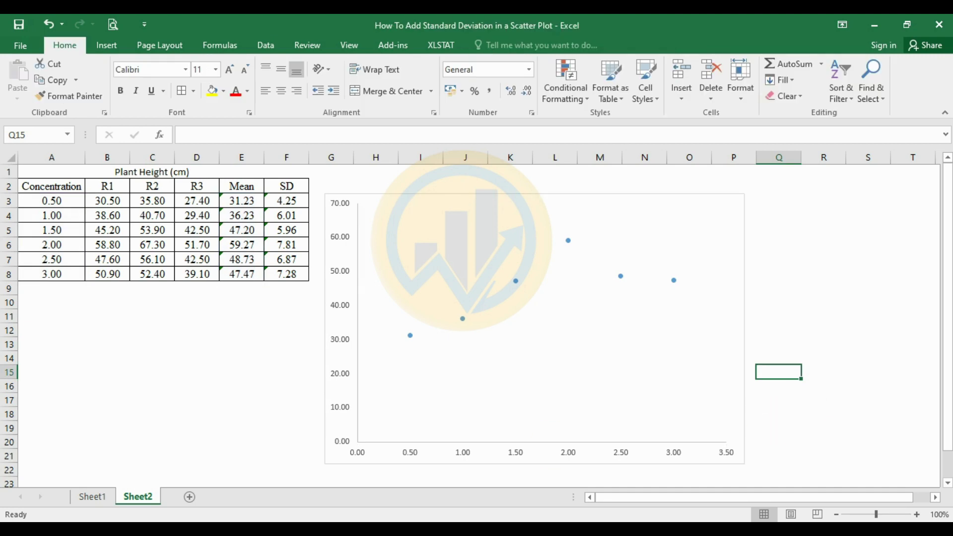
mouse_move(463, 321)
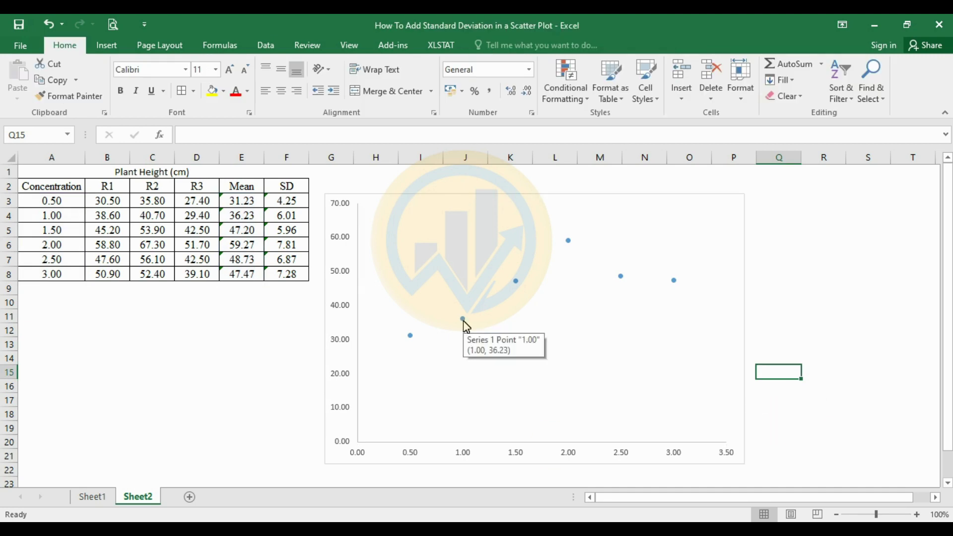
click(462, 320)
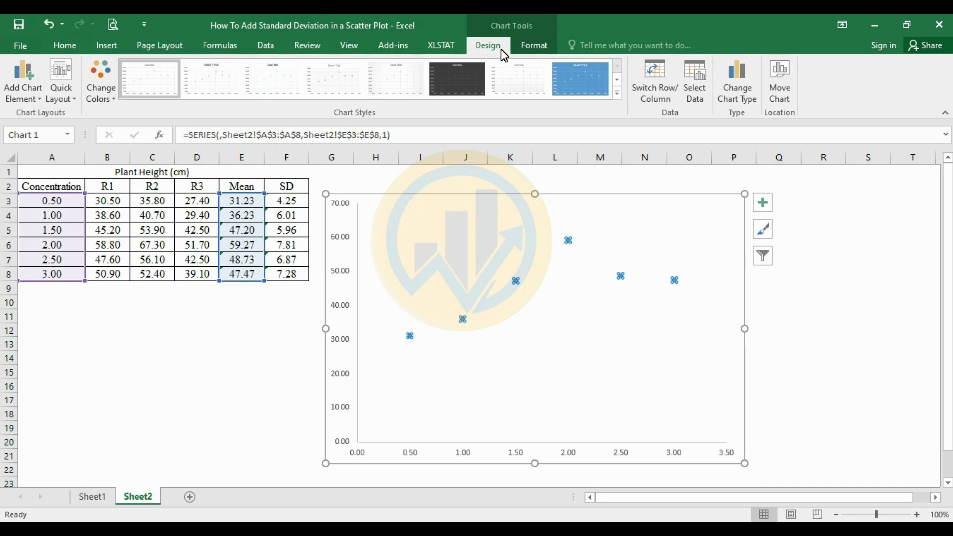
Add error bars to the series and set the vertical error amount to Custom
click(40, 99)
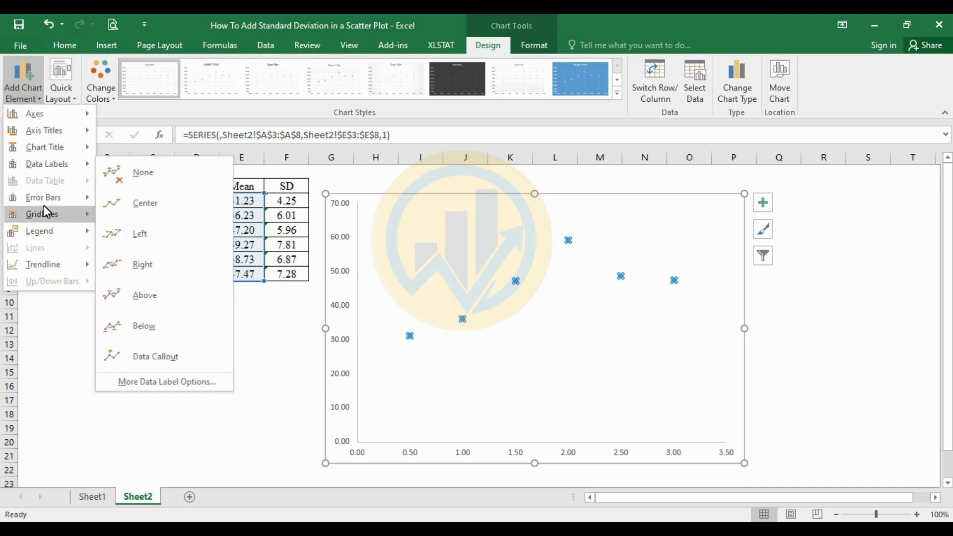
mouse_move(43, 203)
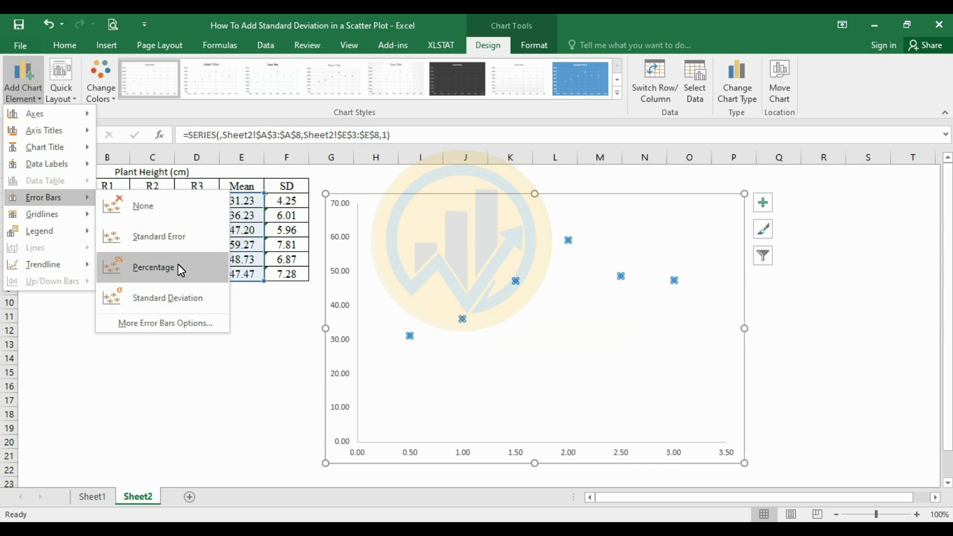
click(170, 329)
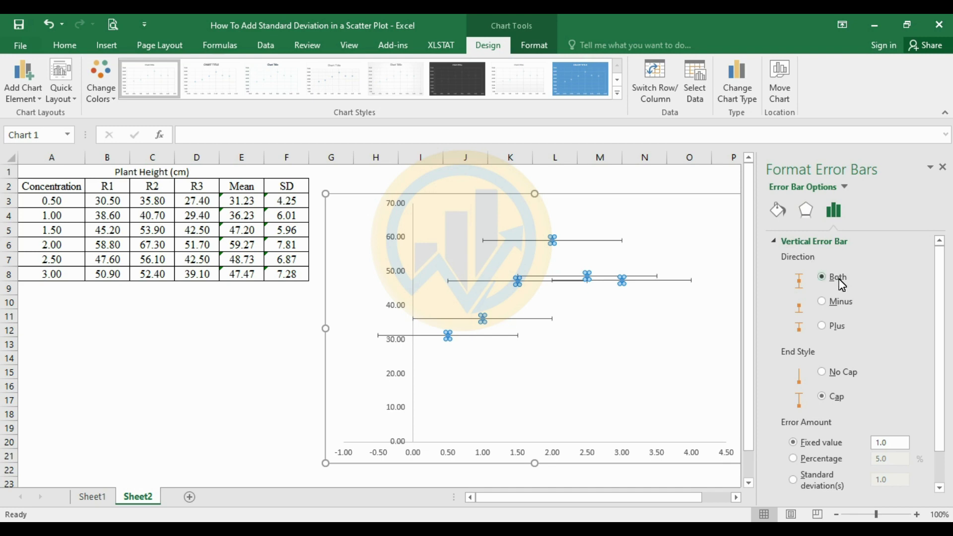
scroll(841, 288, down, 1)
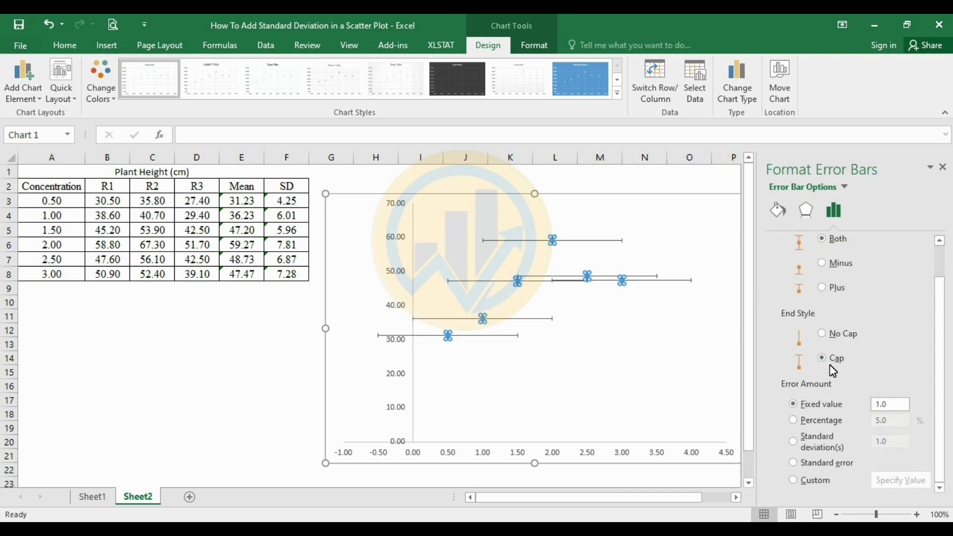
click(912, 184)
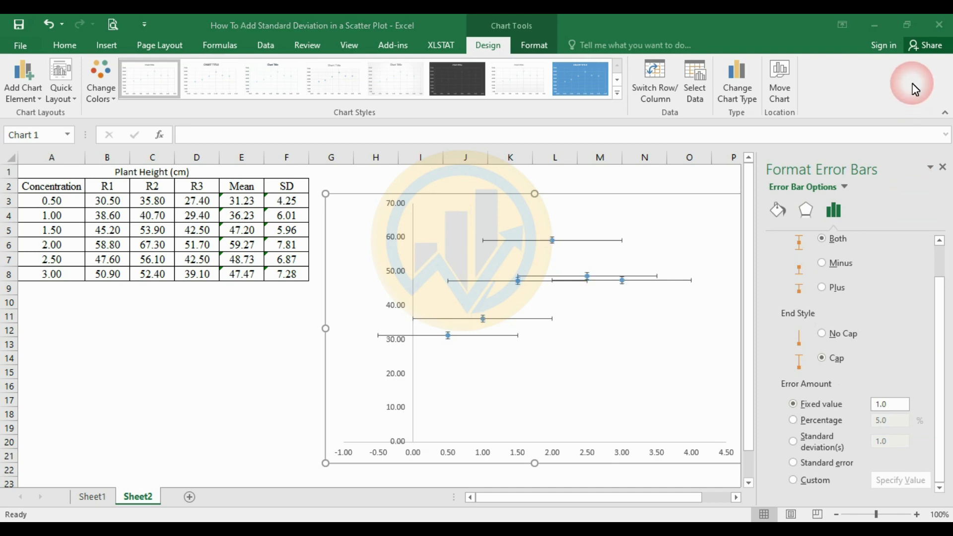
click(795, 480)
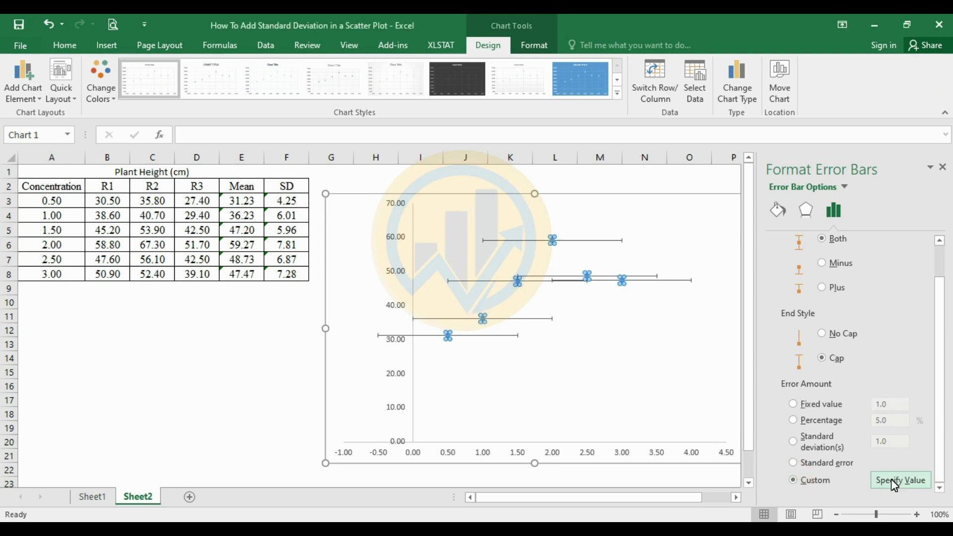
Set both positive and negative custom error values to the SD range F3:F8
click(891, 479)
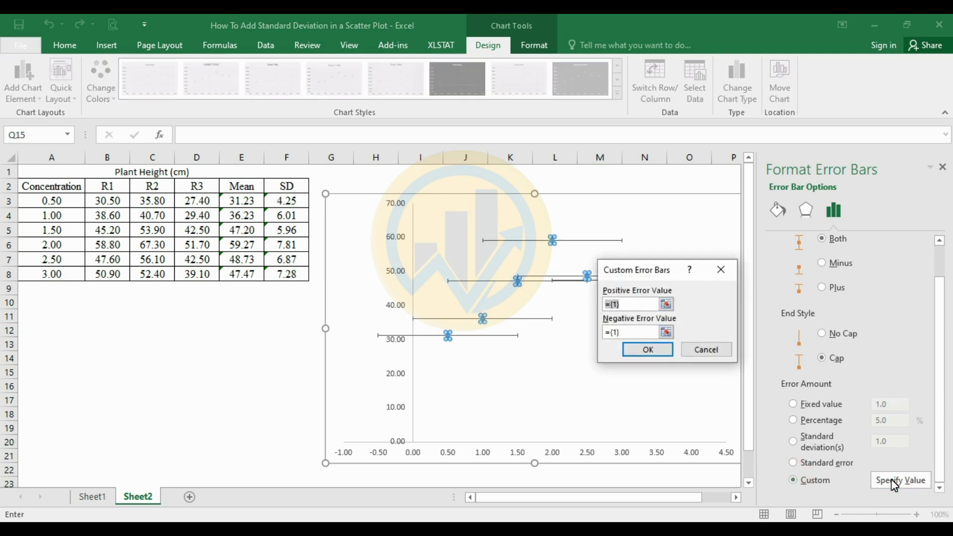
drag(634, 273, 609, 239)
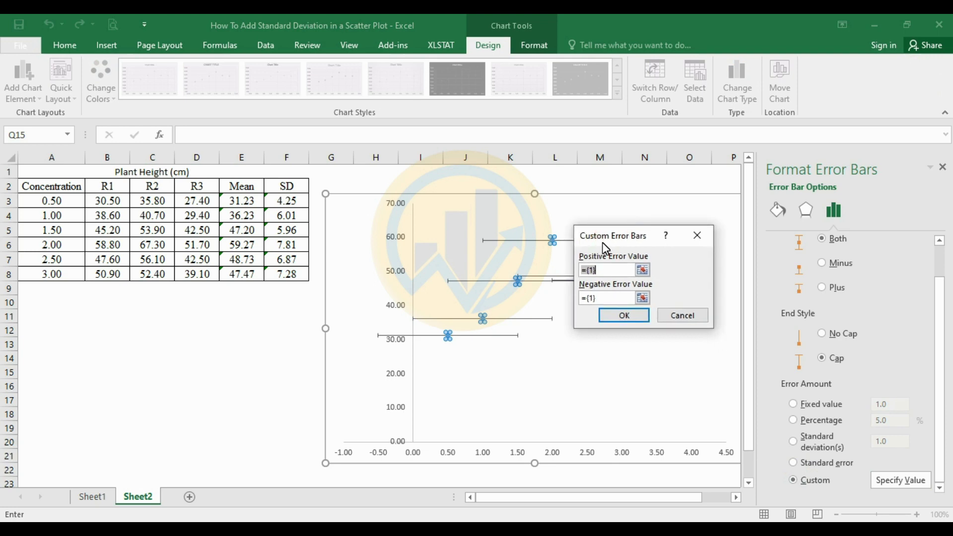
click(643, 271)
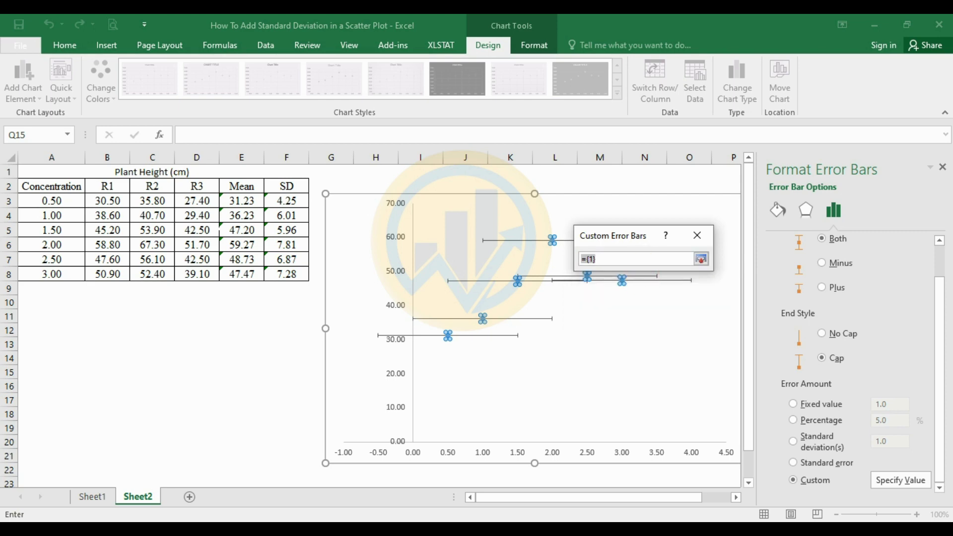
drag(300, 206, 287, 274)
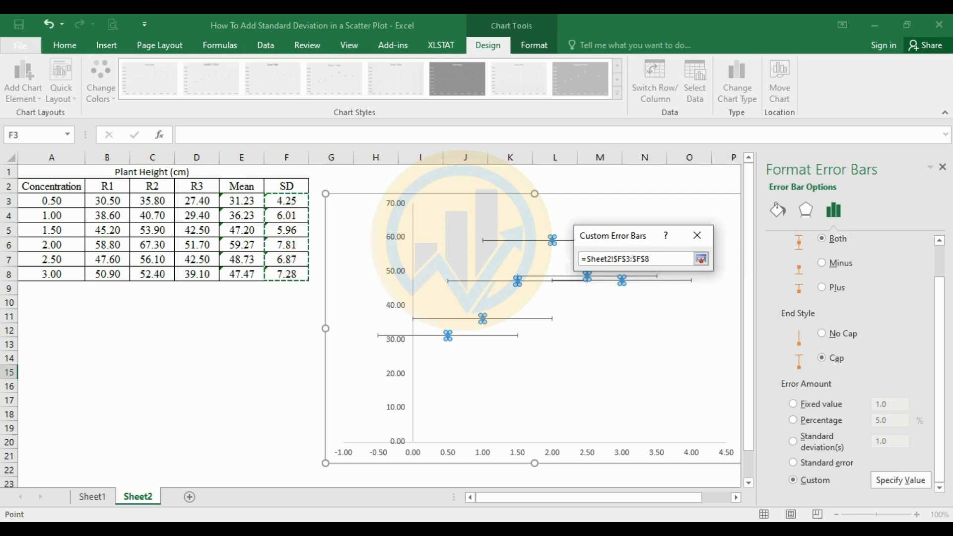
click(700, 258)
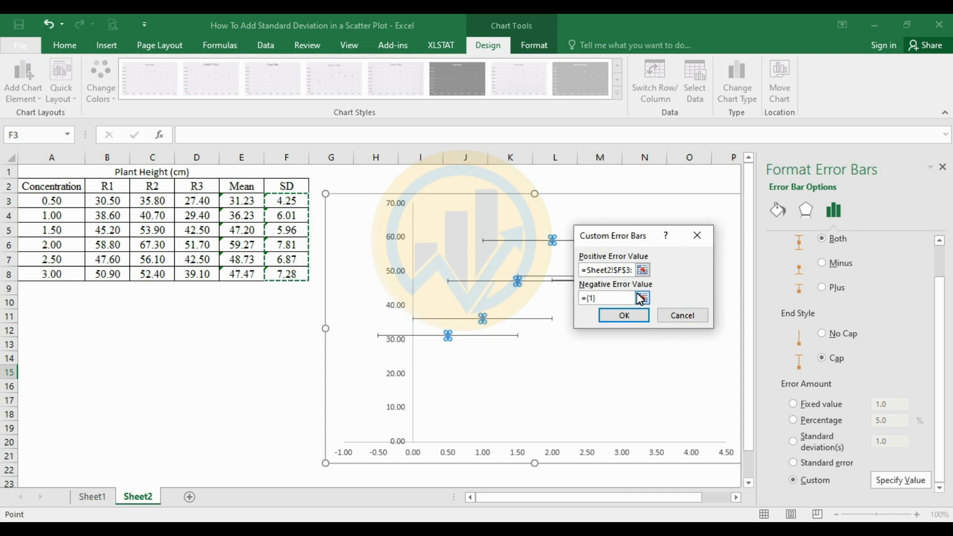
click(642, 299)
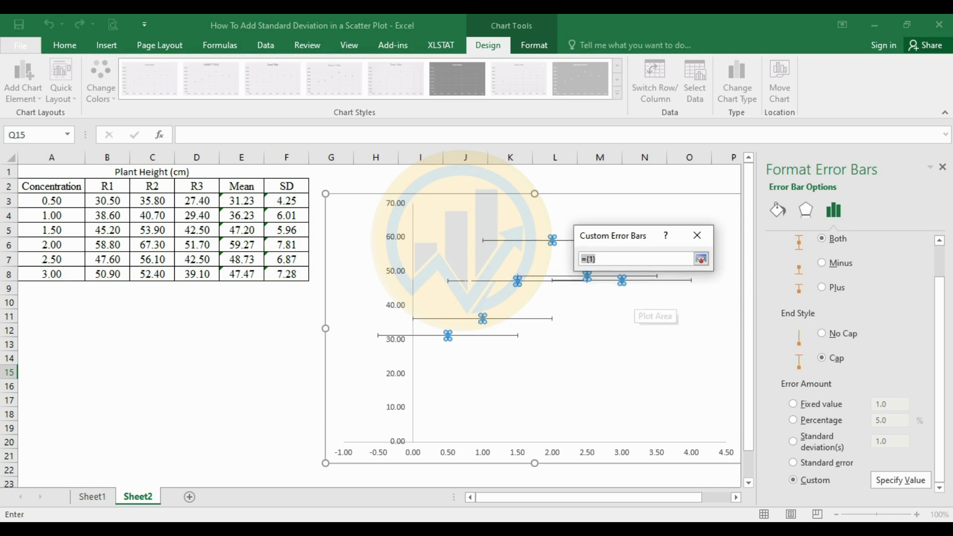
drag(298, 204, 288, 274)
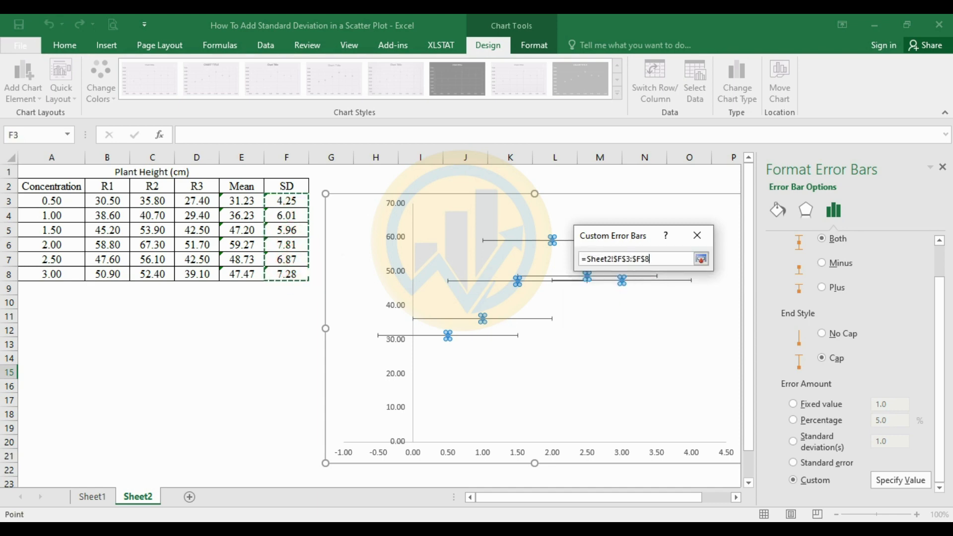
click(701, 259)
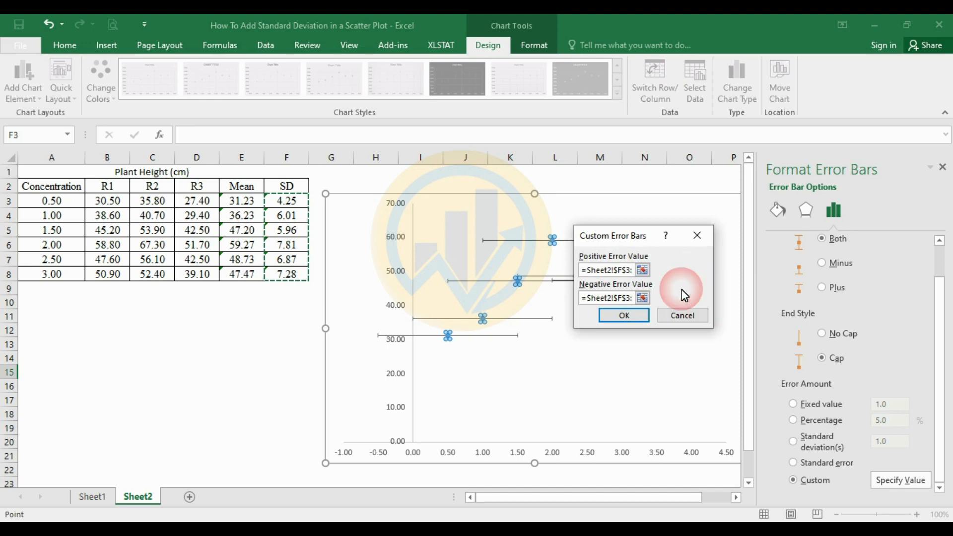
click(633, 318)
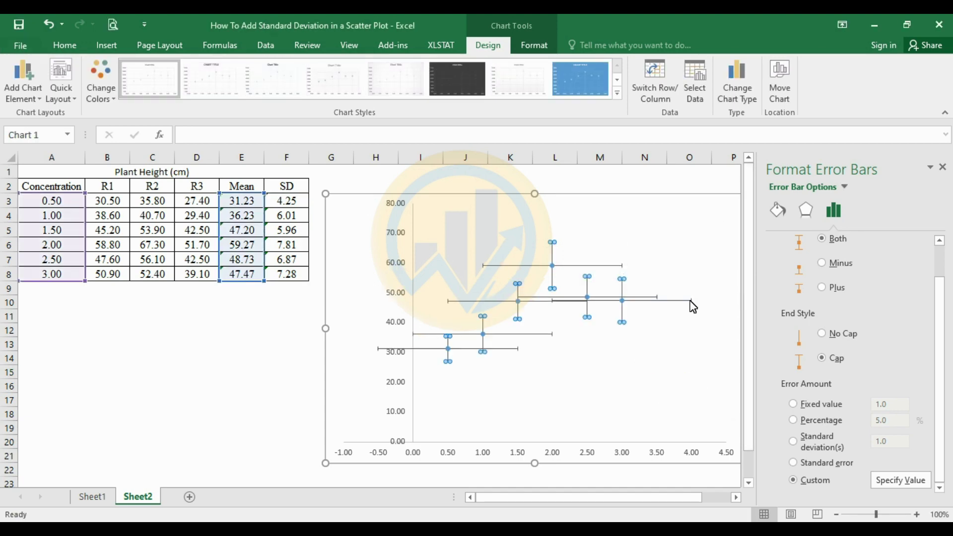
Delete the horizontal error bars, keeping only the vertical SD bars, and nudge the chart
scroll(825, 341, up, 1)
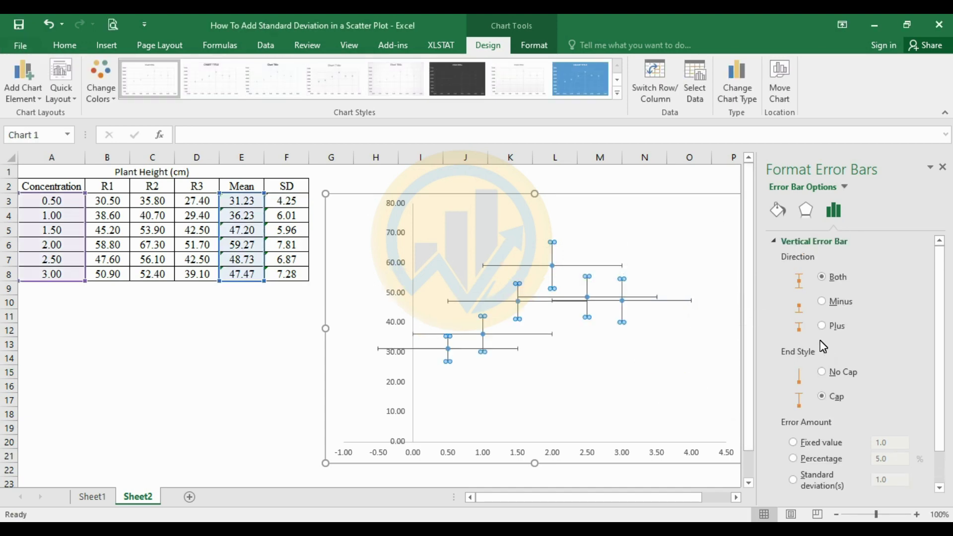
click(680, 300)
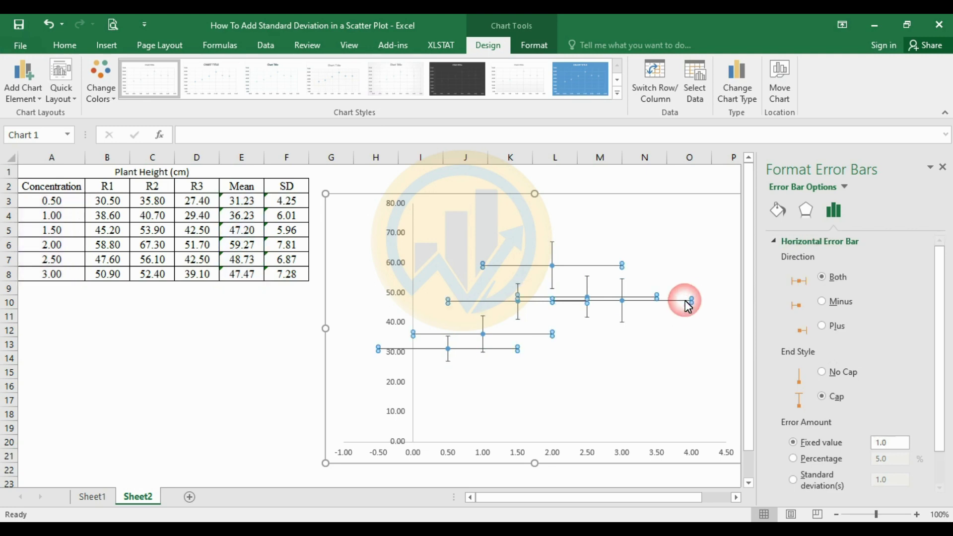
key(Delete)
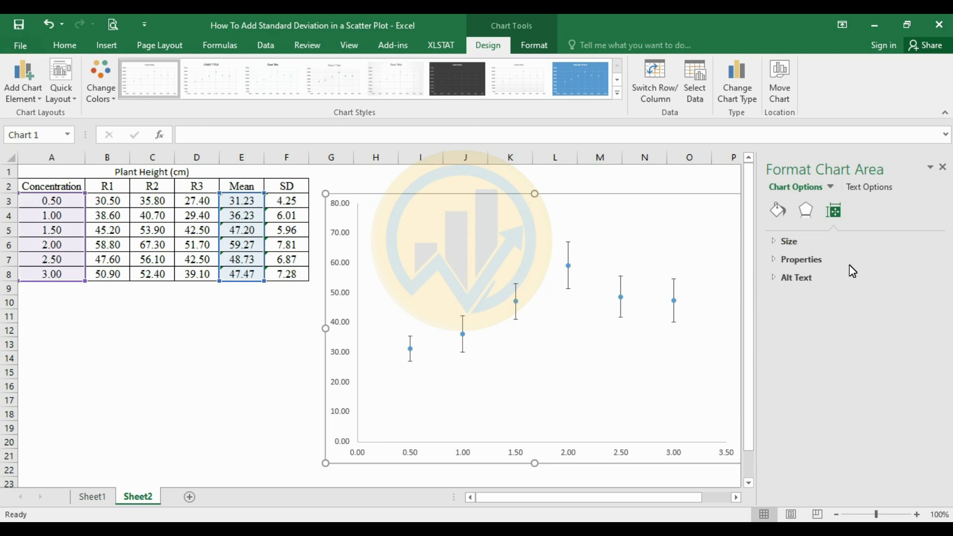
click(619, 384)
drag(508, 194, 496, 193)
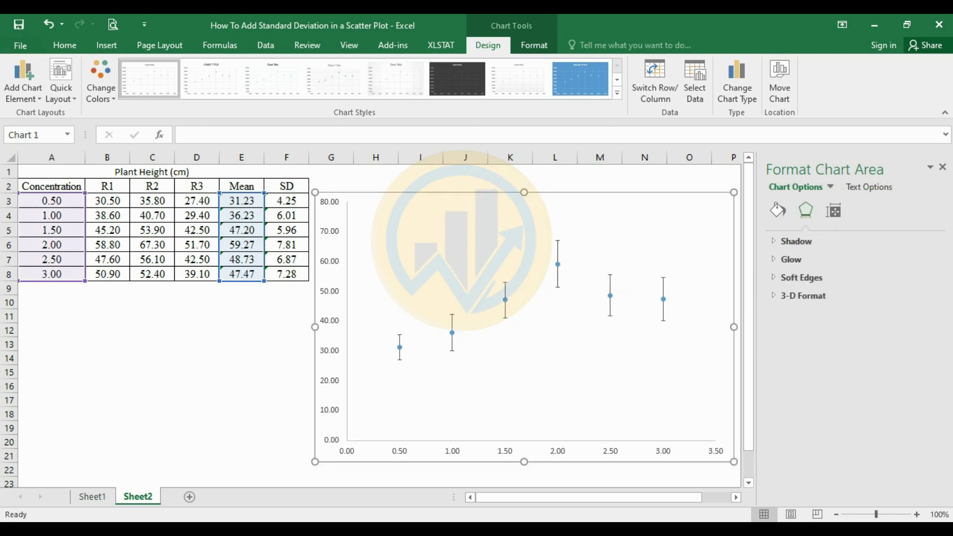
click(561, 346)
click(556, 282)
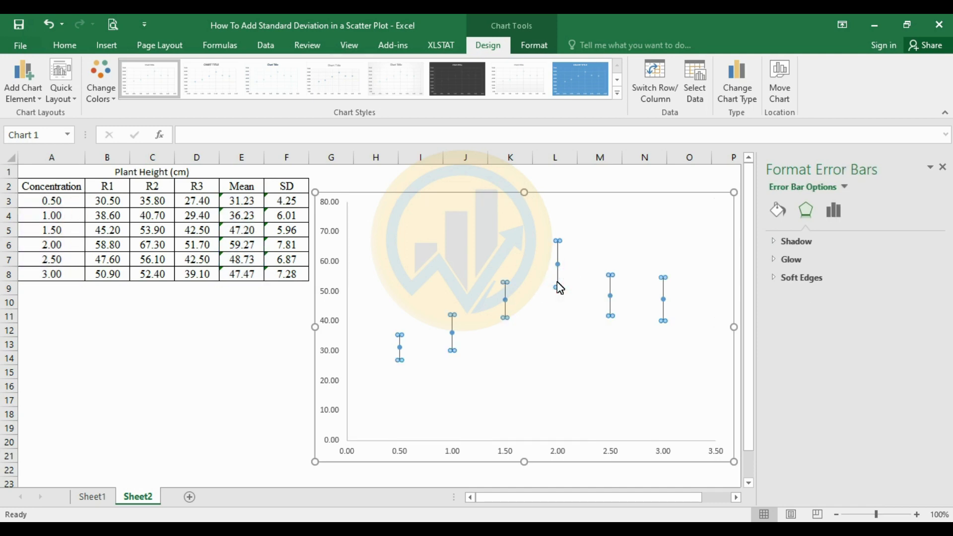
Make the vertical error bars solid black lines 2 pt wide
click(780, 210)
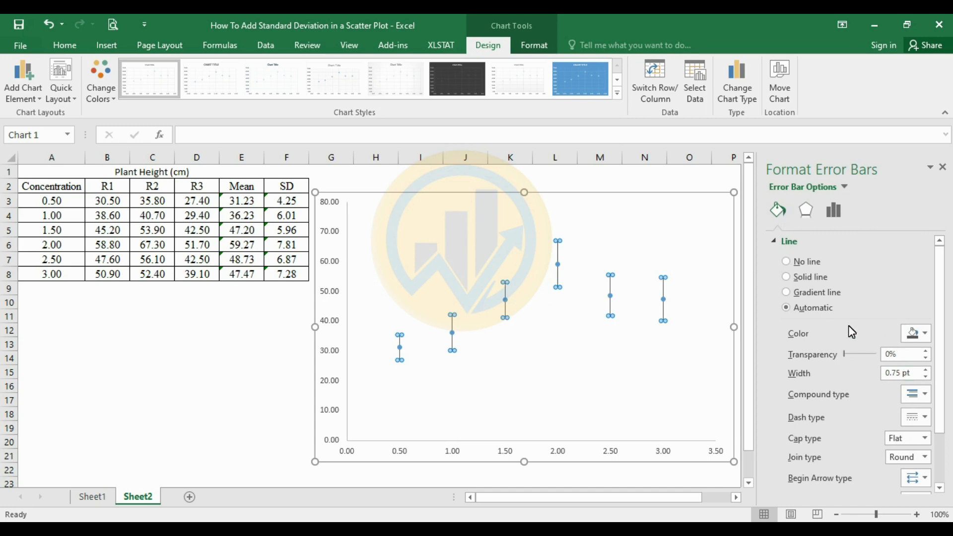
click(926, 334)
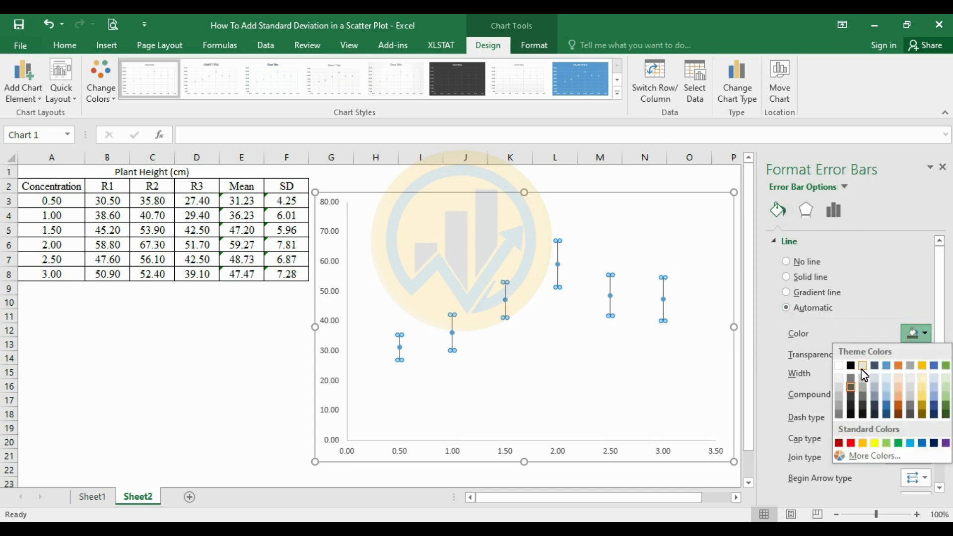
click(850, 366)
click(925, 370)
click(925, 369)
click(925, 369)
click(925, 369)
click(925, 369)
scroll(891, 401, down, 3)
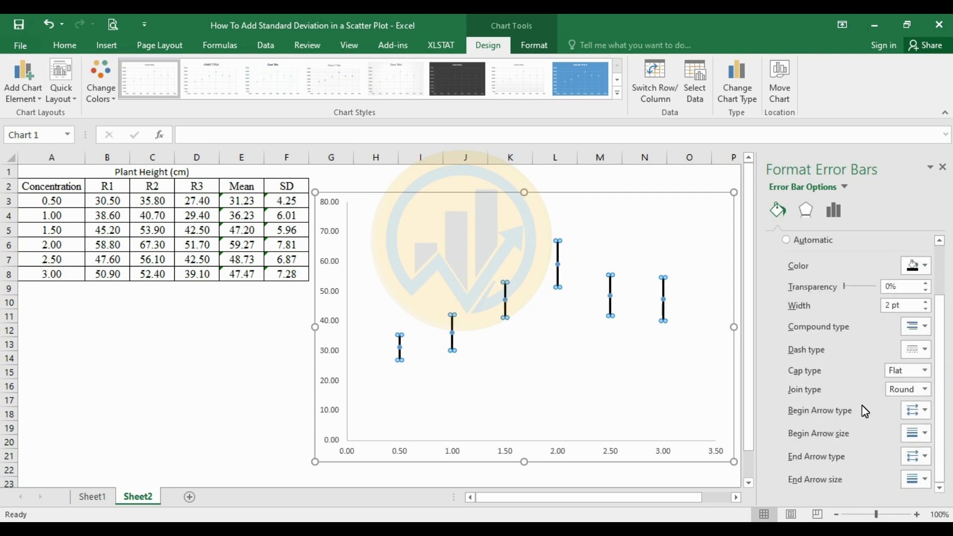
click(644, 370)
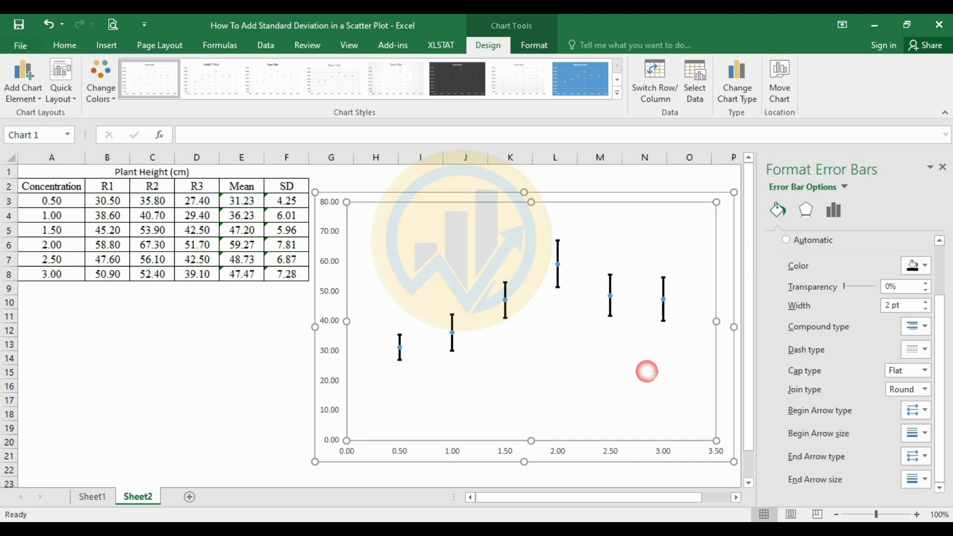
click(664, 300)
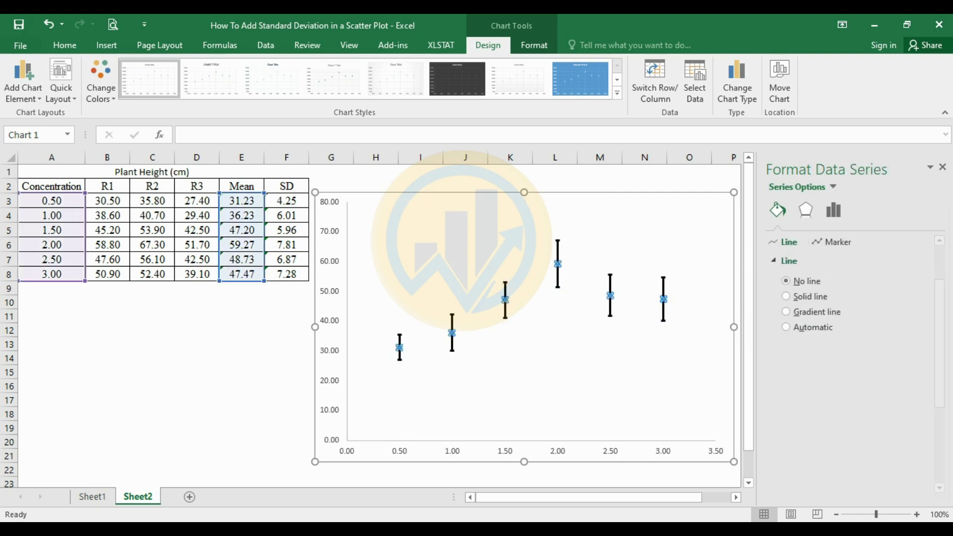
Give the mean markers a red fill and a red border
click(821, 243)
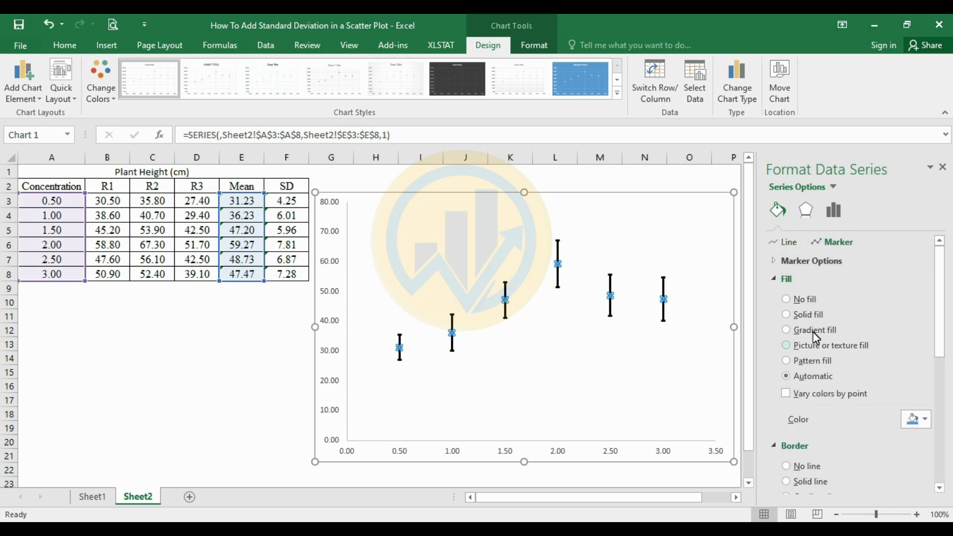
click(926, 420)
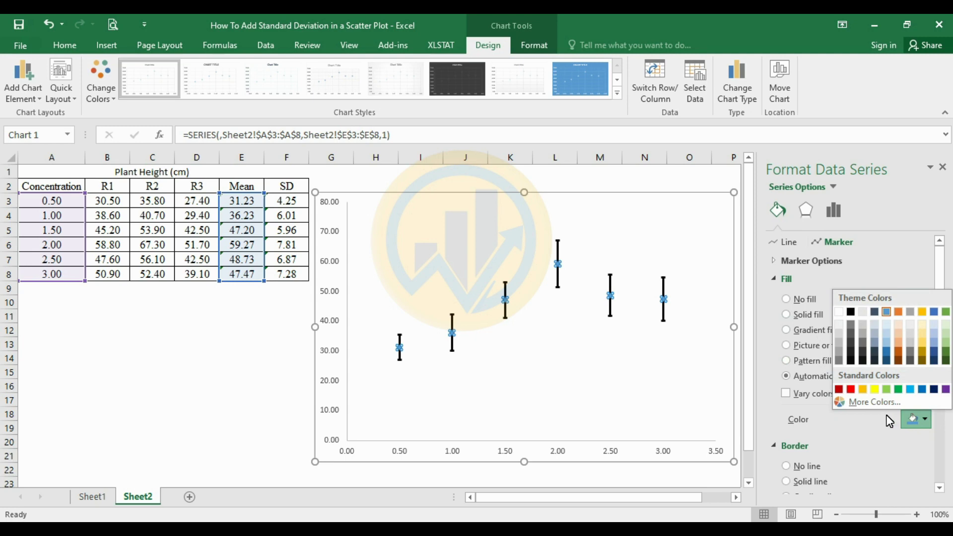
click(850, 389)
scroll(855, 394, down, 2)
scroll(856, 395, down, 1)
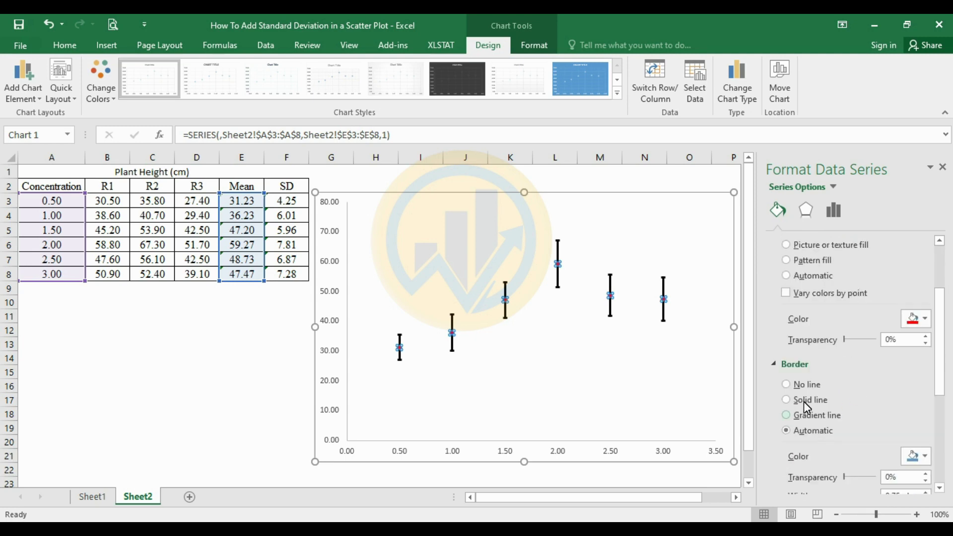
click(924, 456)
click(850, 426)
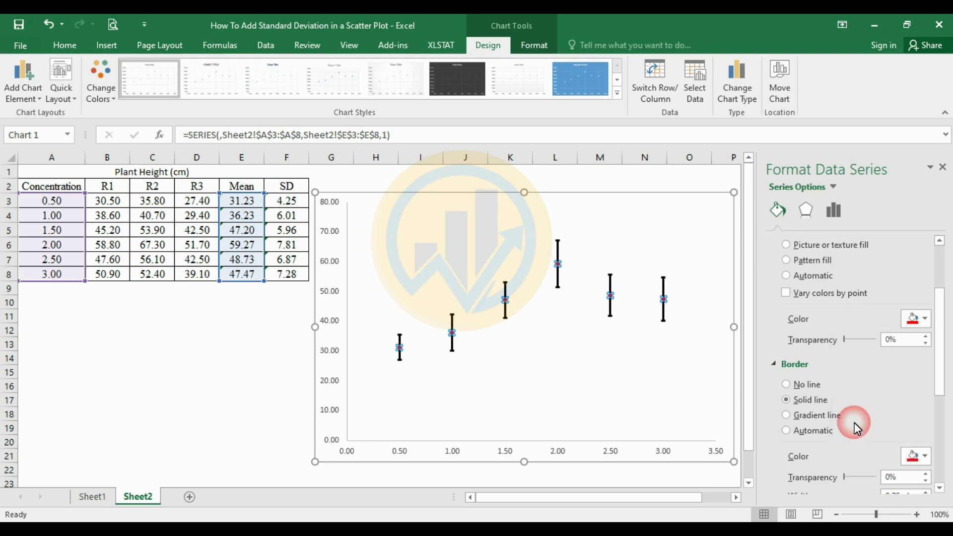
scroll(792, 313, up, 3)
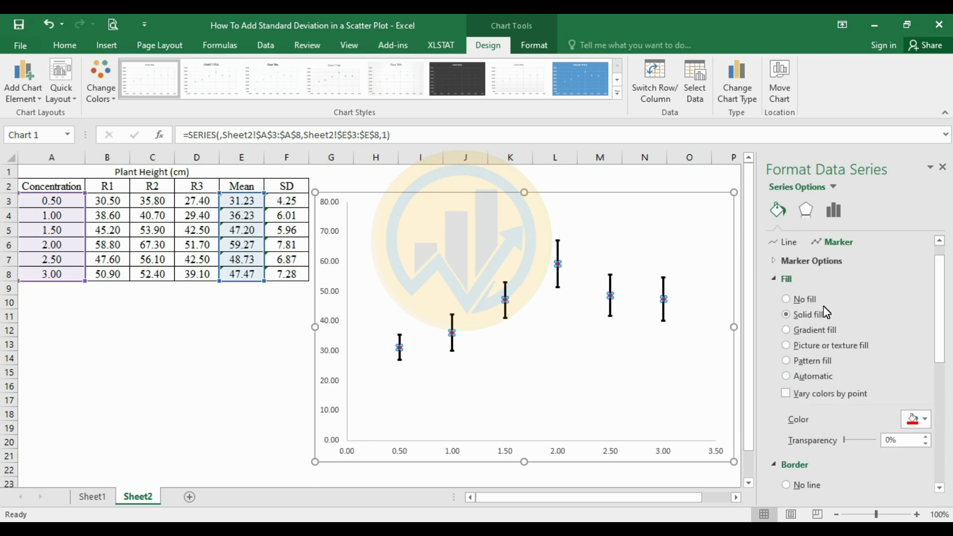
Change the markers to built-in diamonds at size 10
click(781, 261)
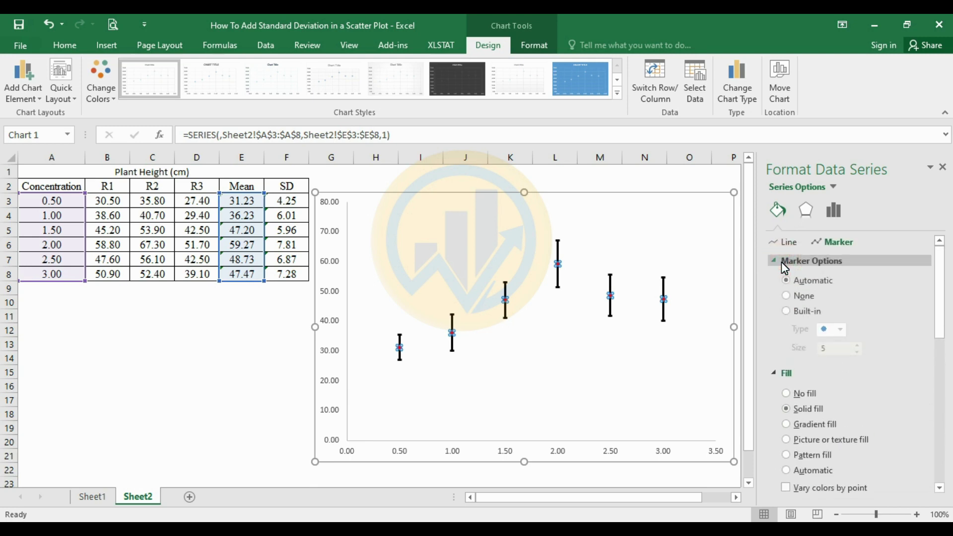
click(787, 311)
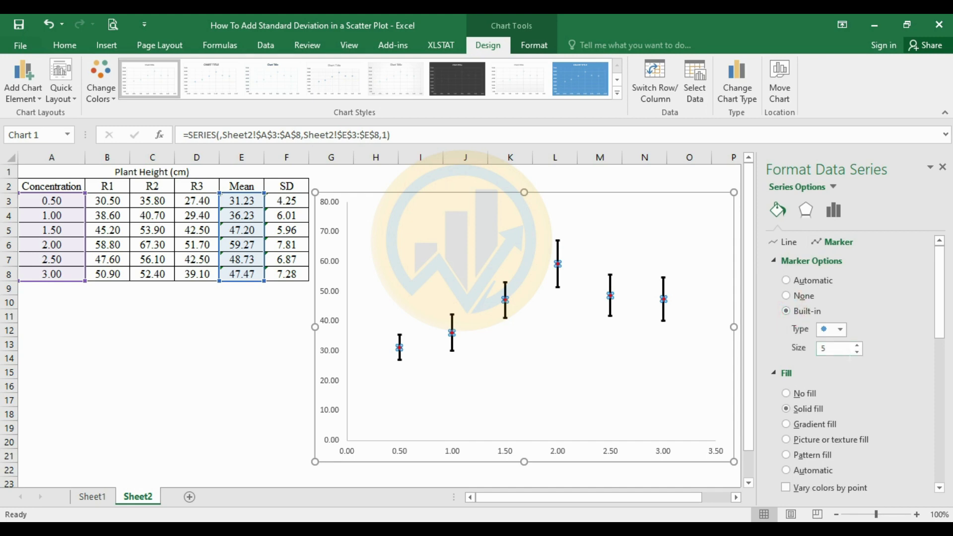
click(857, 346)
click(857, 346)
click(857, 346)
click(857, 346)
click(857, 346)
click(839, 330)
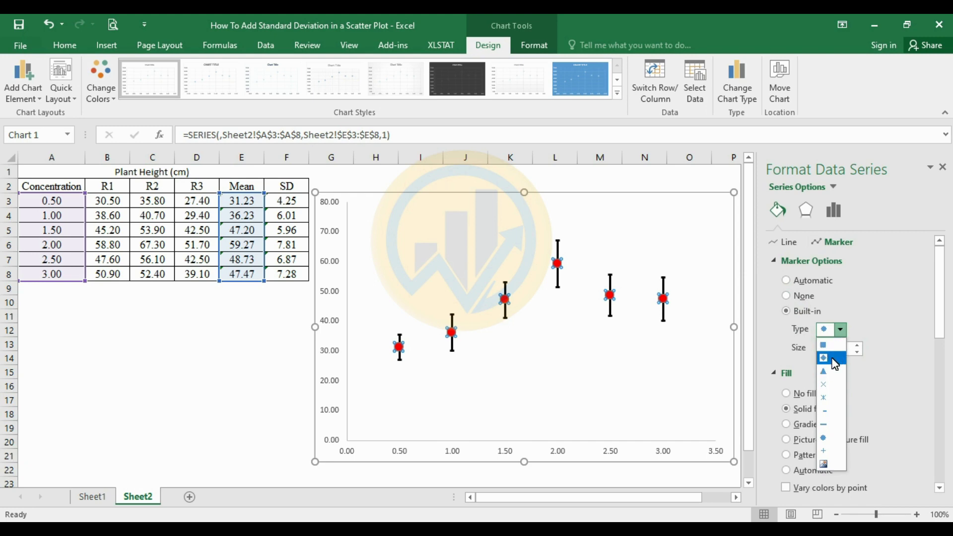
click(824, 358)
click(635, 360)
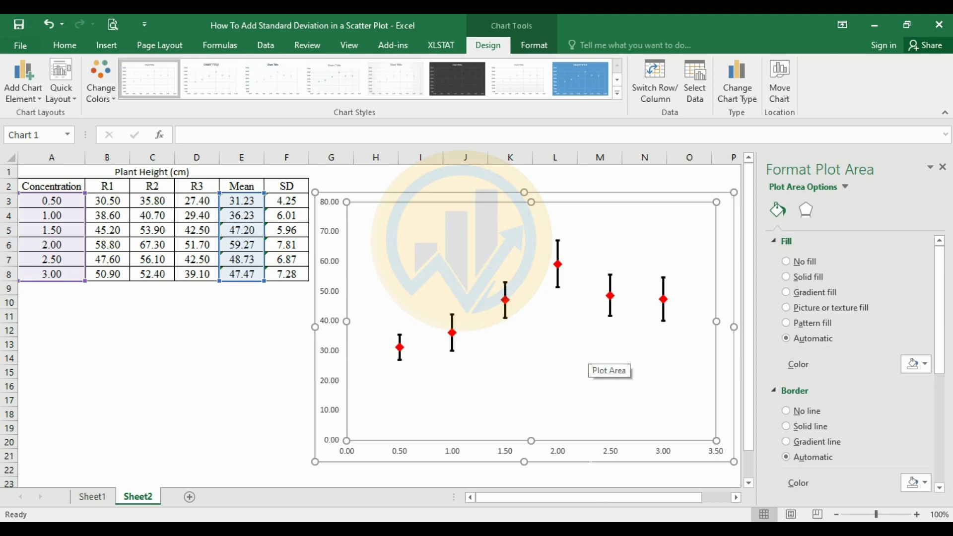
Add primary horizontal and vertical axis titles to the chart
click(942, 167)
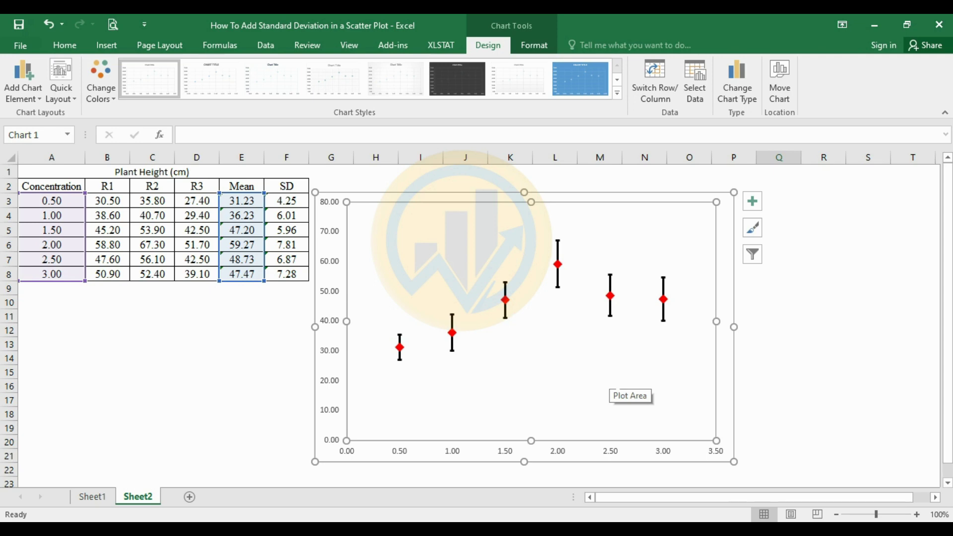
click(40, 101)
mouse_move(43, 135)
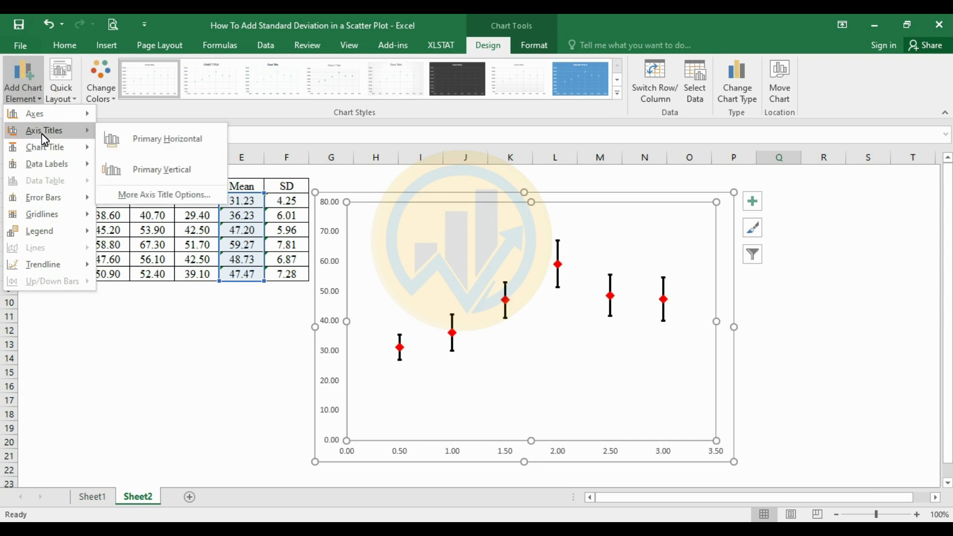
click(135, 136)
click(41, 102)
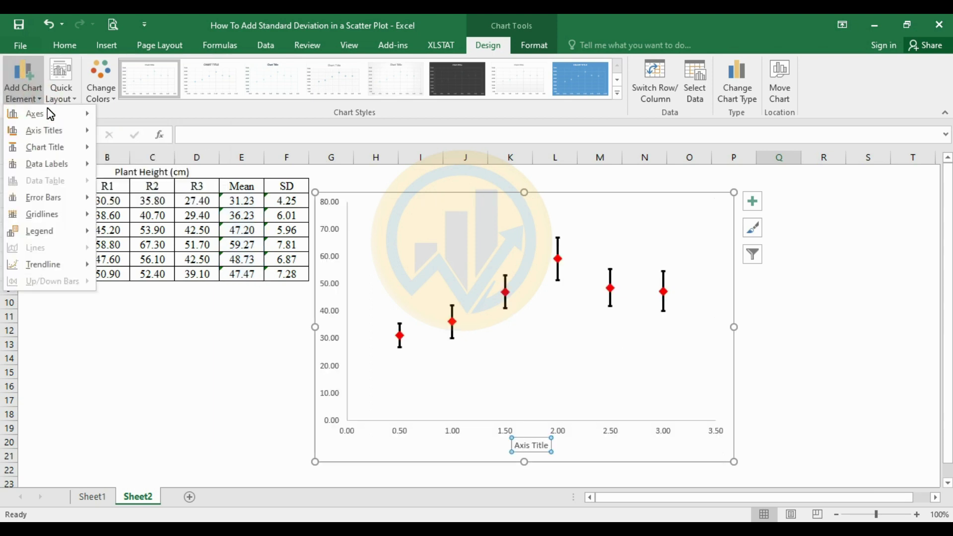
mouse_move(79, 131)
click(154, 174)
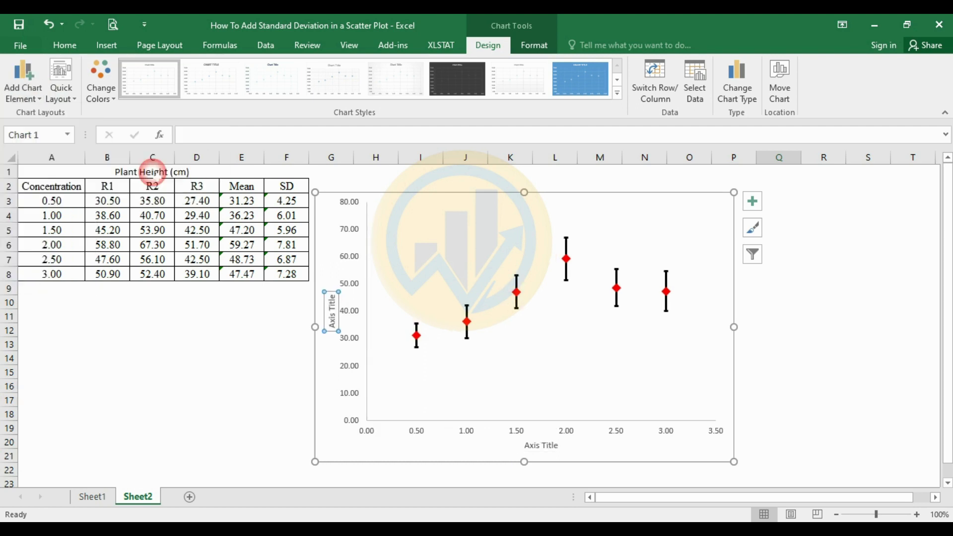
Change the horizontal axis title text to 'Concentration (ppm)'
double_click(540, 445)
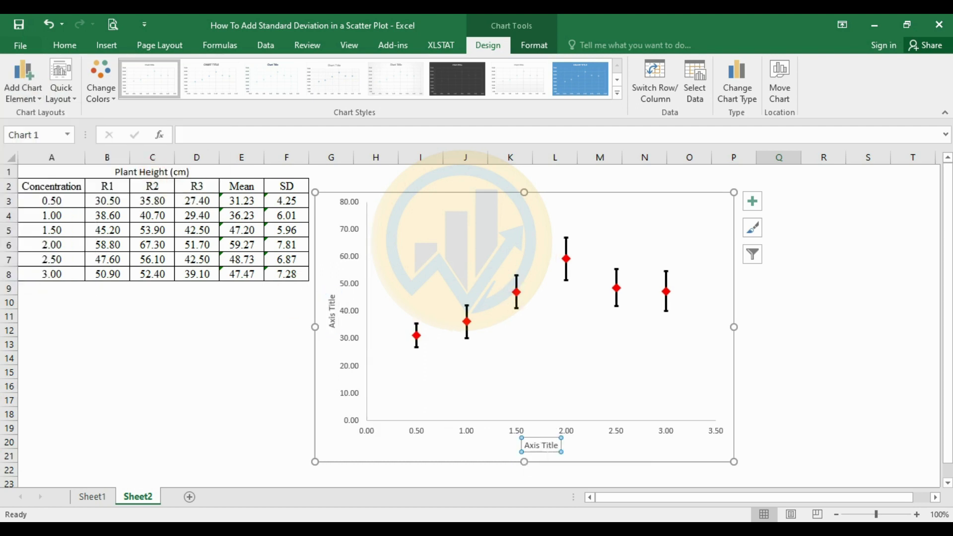
triple_click(541, 445)
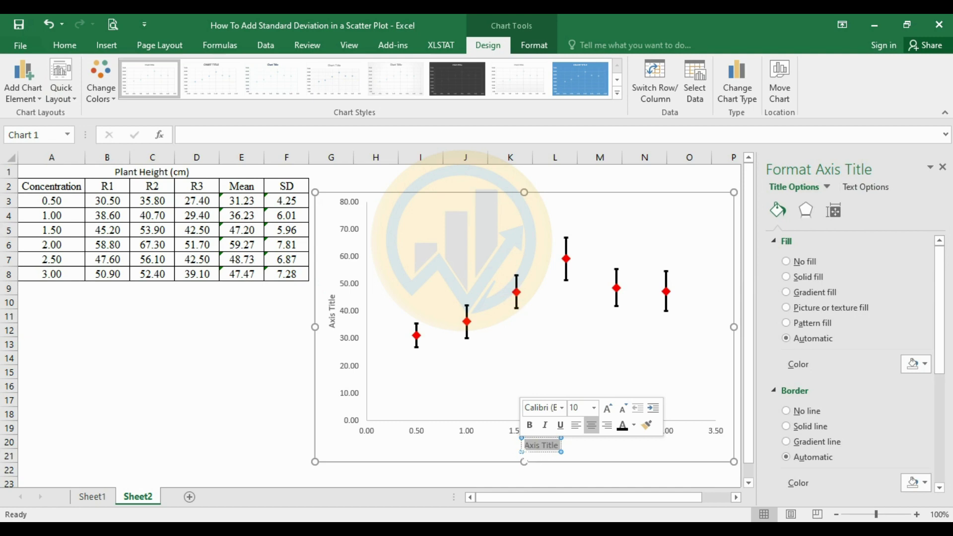
text(Concentration)
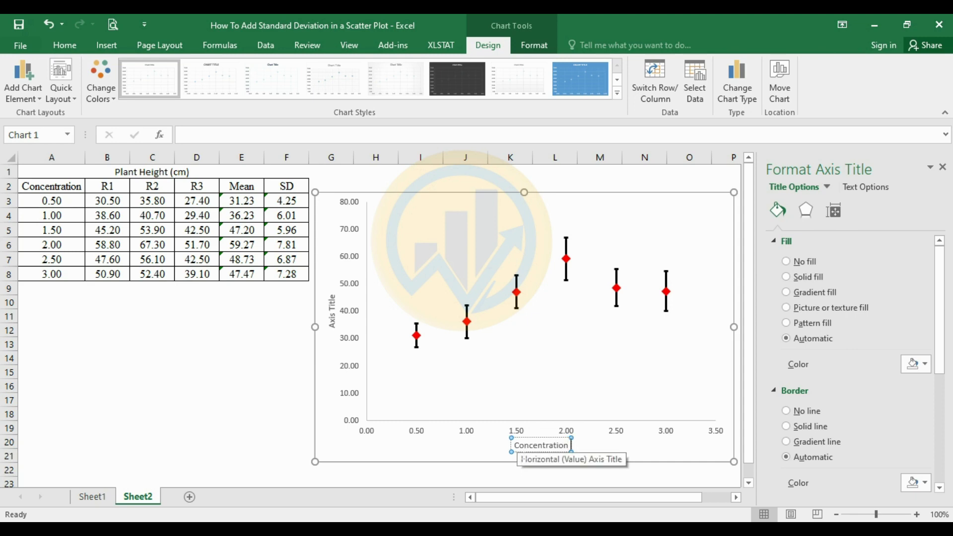
text( (pp)
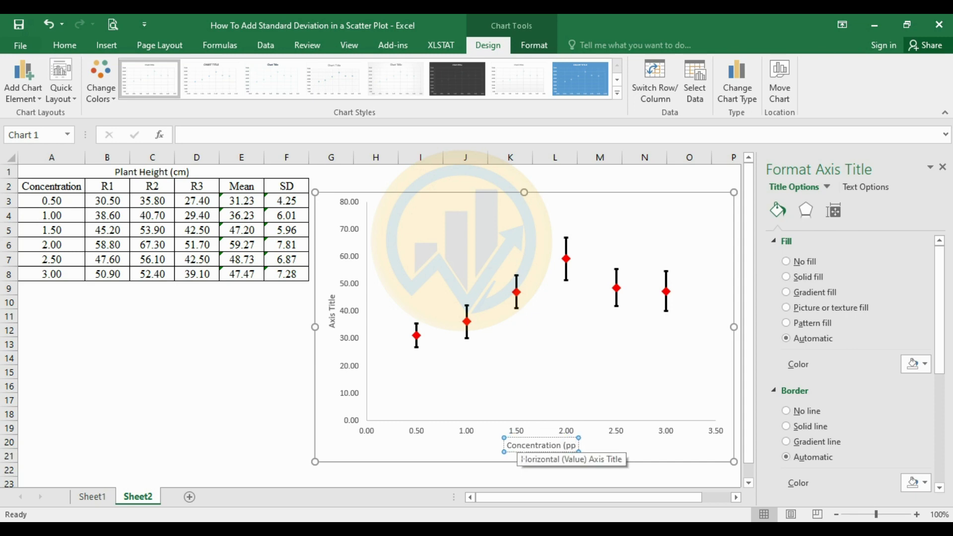
text(m))
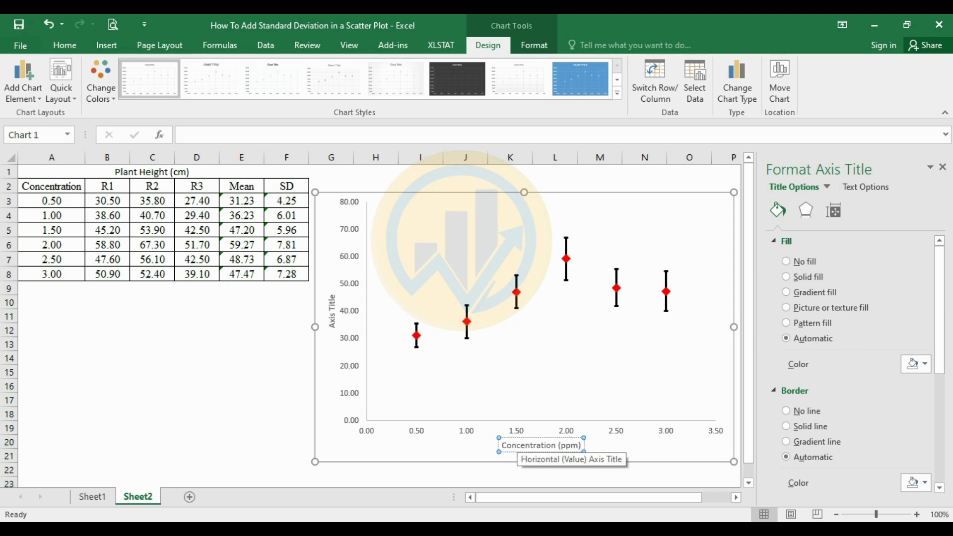
click(461, 449)
Change the vertical axis title text to 'Plant Height (cm)'
click(330, 314)
double_click(326, 312)
click(331, 309)
drag(330, 293, 336, 327)
text(Plant)
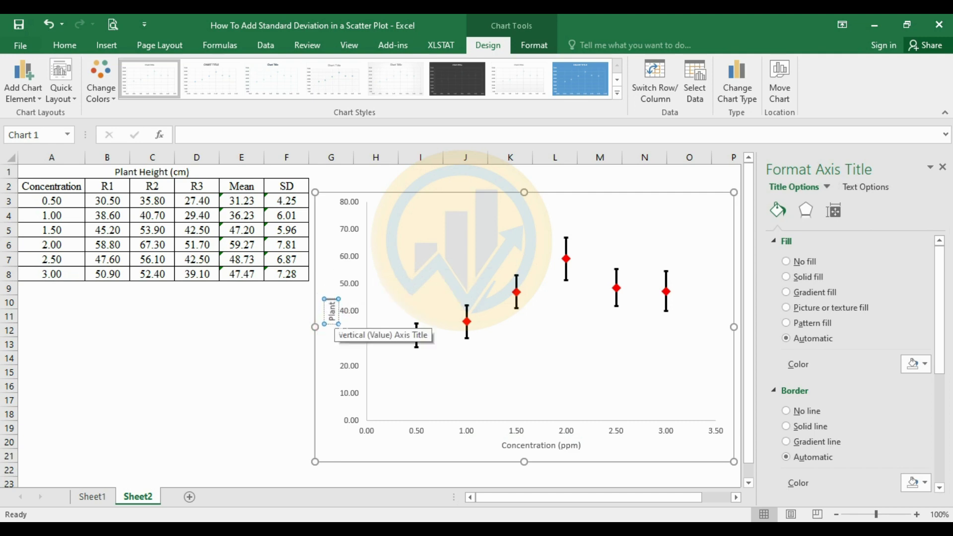
text( Height)
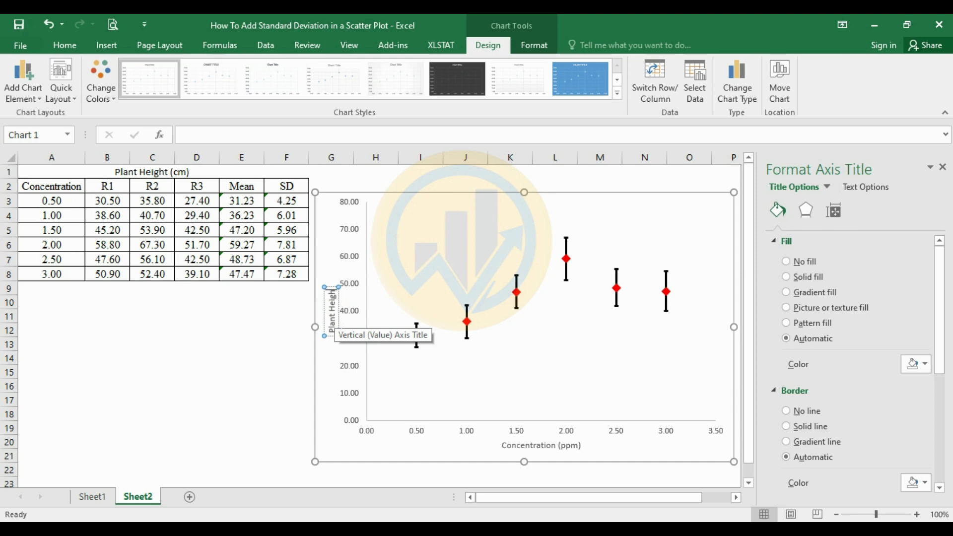
text( (cm))
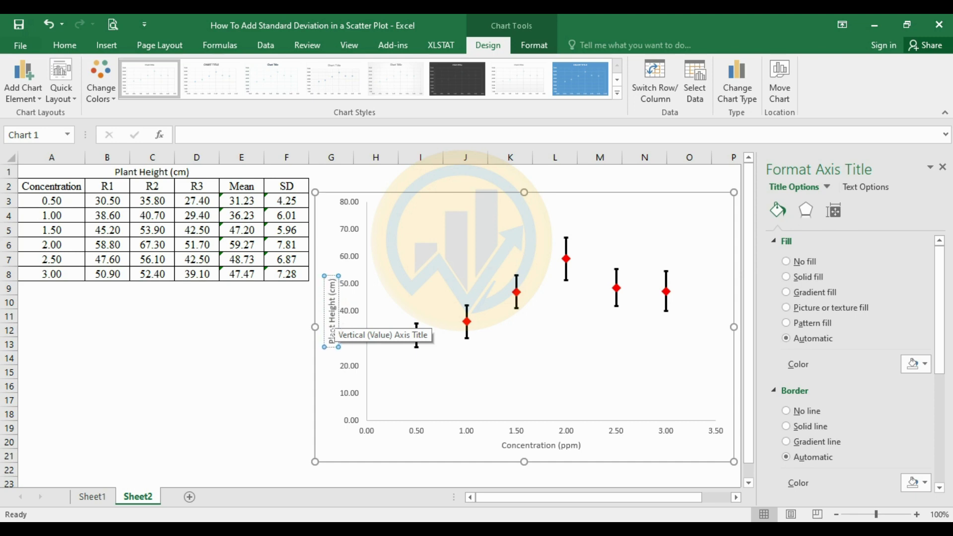
key(Escape)
key(Escape)
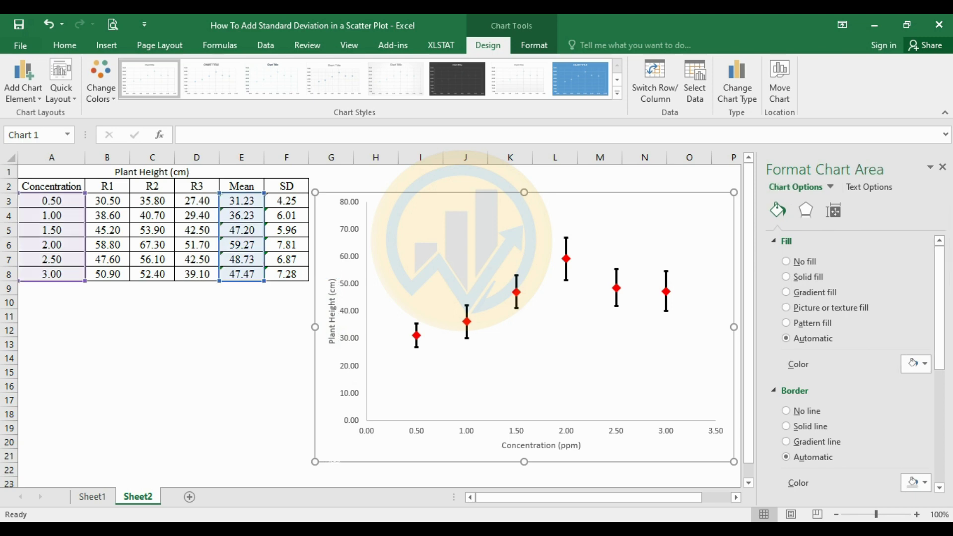
Set the chart text font to Times New Roman at 12 pt and close the formatting pane
click(63, 46)
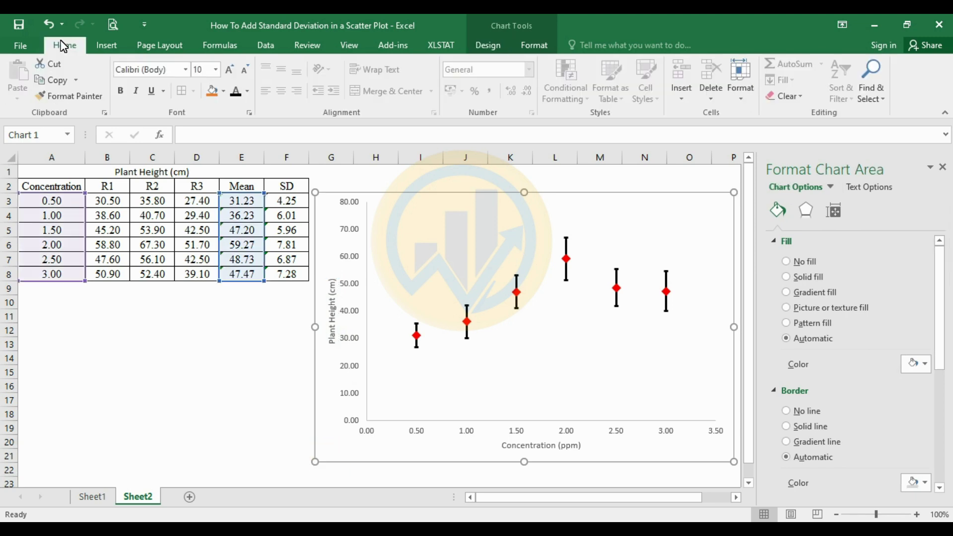
click(186, 69)
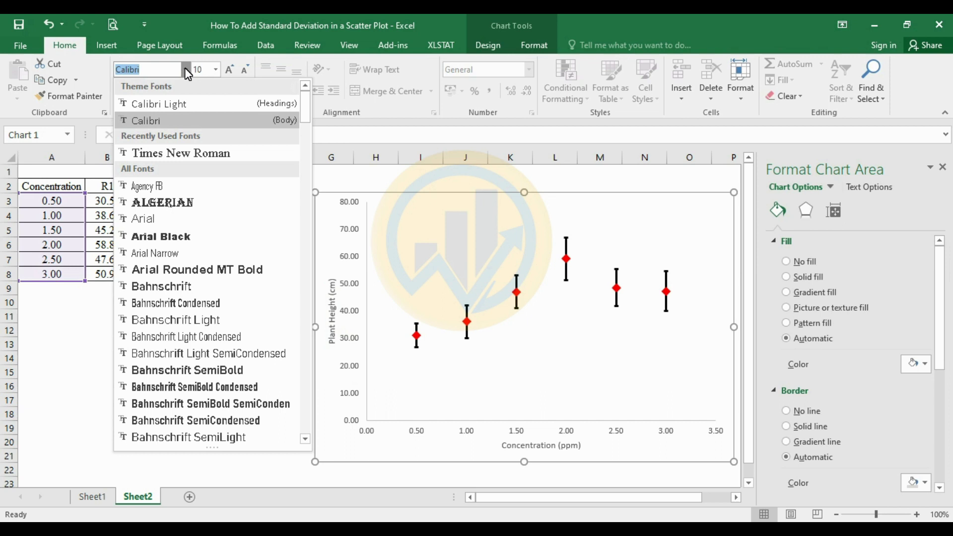
click(181, 153)
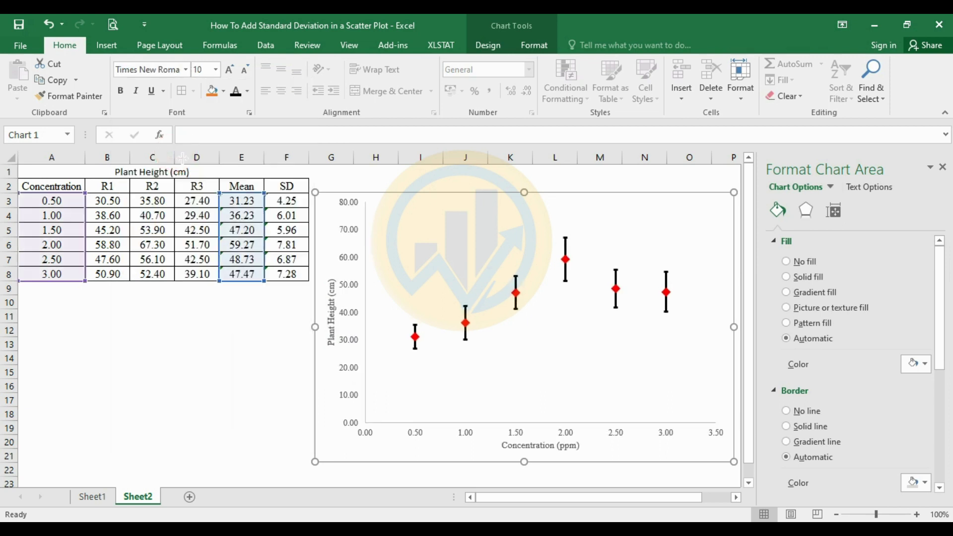
click(229, 70)
click(229, 70)
click(229, 70)
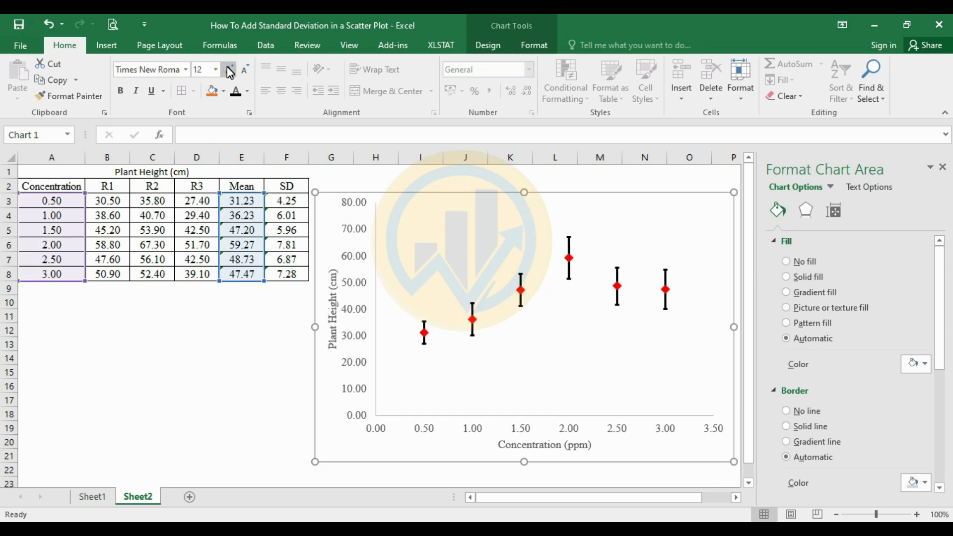
click(942, 168)
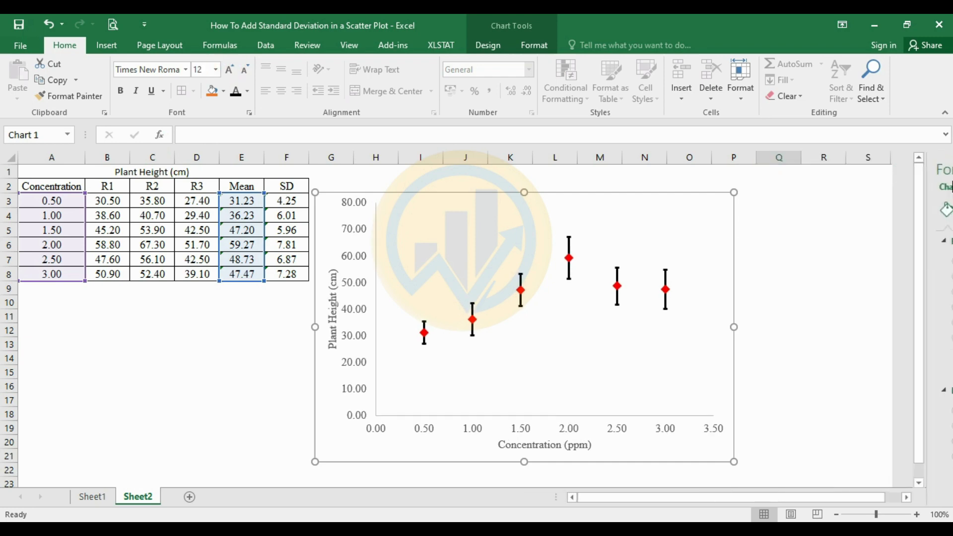
Apply the current font colour to the chart text and select the plot area
click(235, 94)
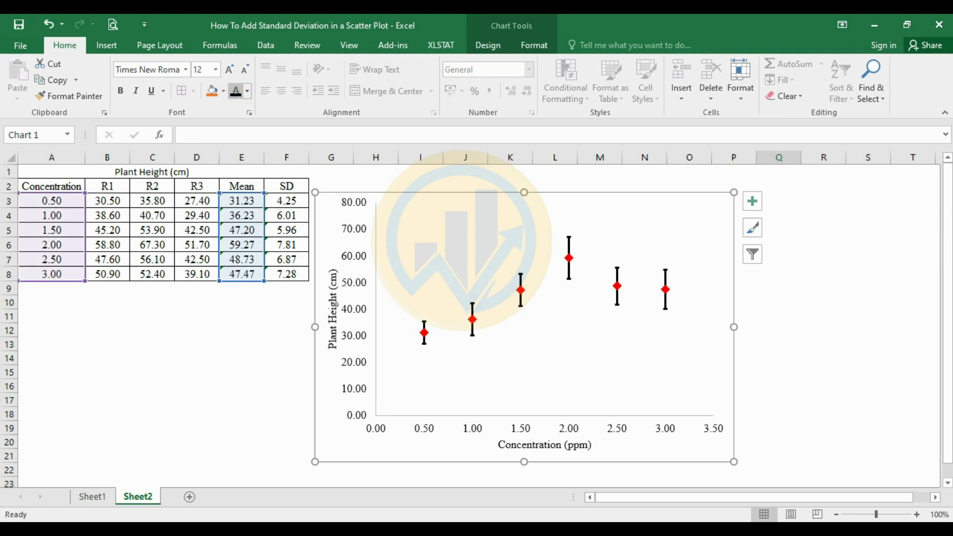
click(531, 329)
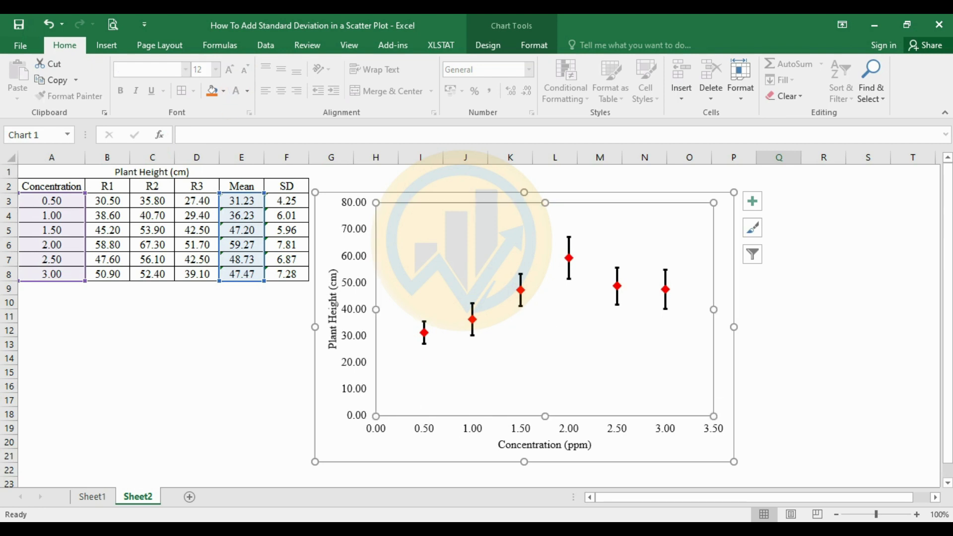
click(430, 373)
click(472, 423)
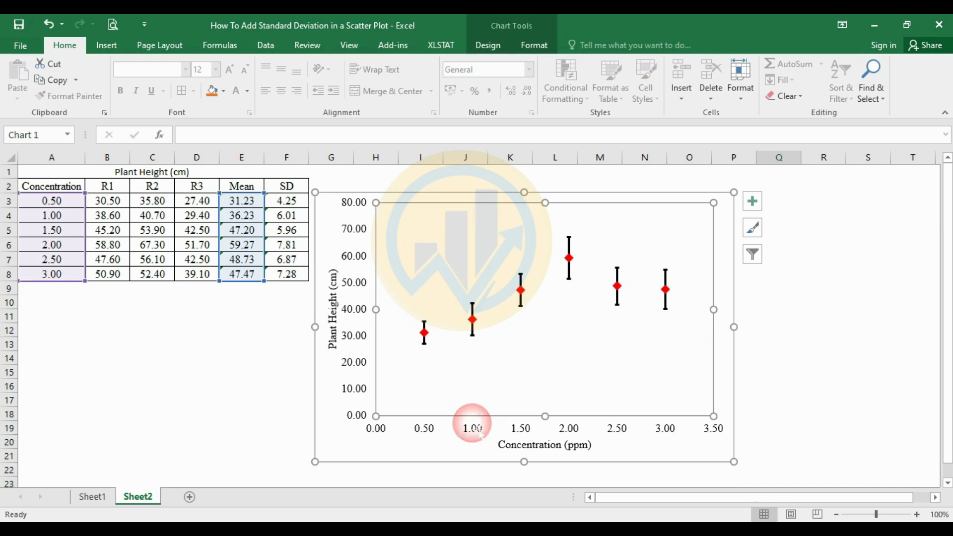
click(436, 366)
click(406, 437)
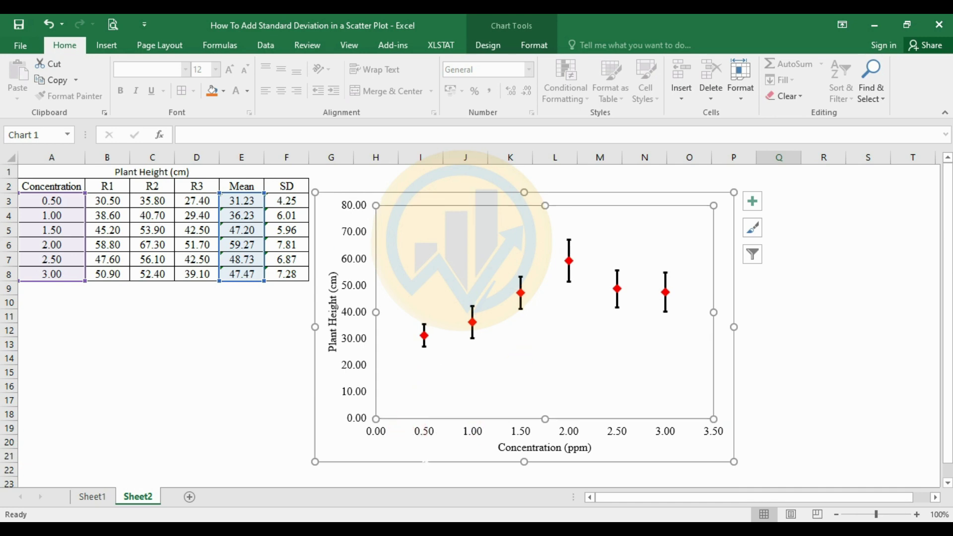
click(888, 357)
click(587, 367)
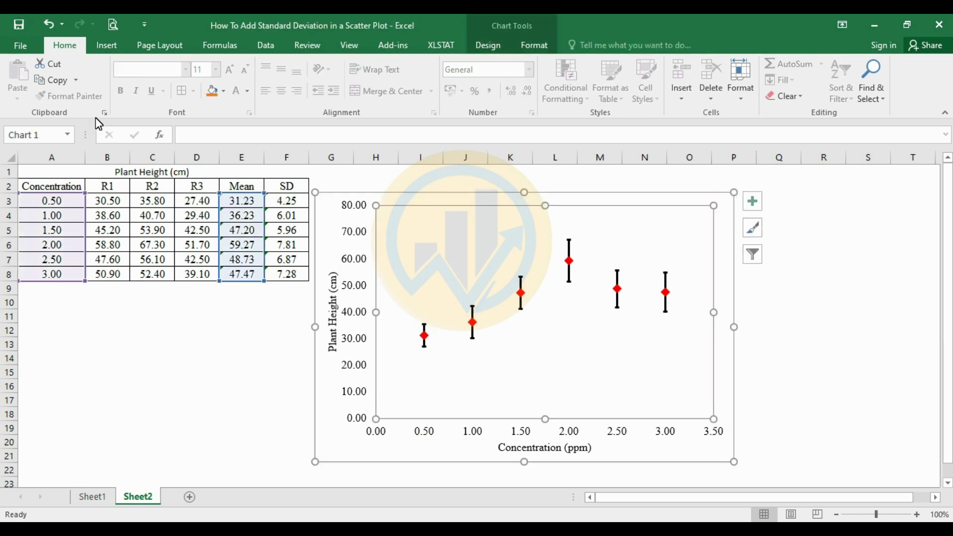
click(525, 45)
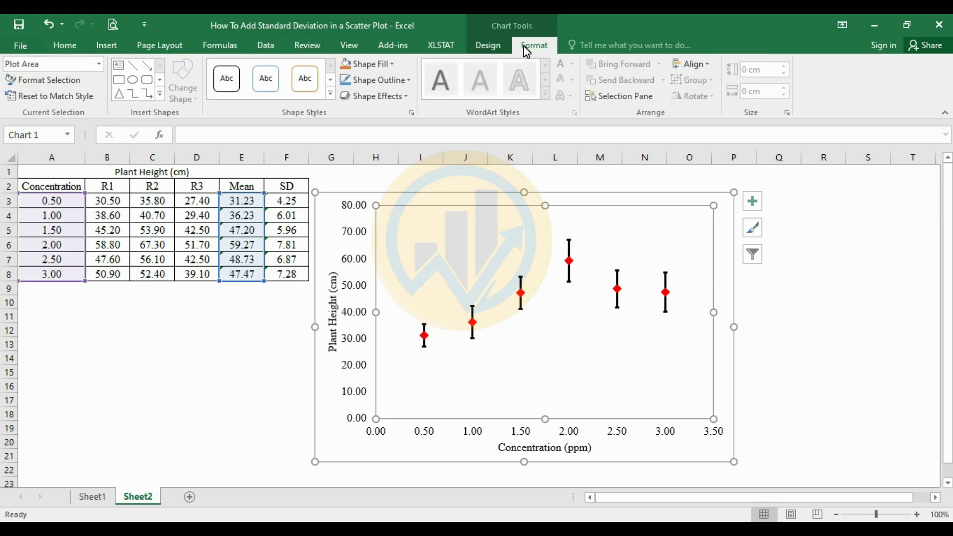
Give the plot area a solid black 1.5 pt border
click(35, 85)
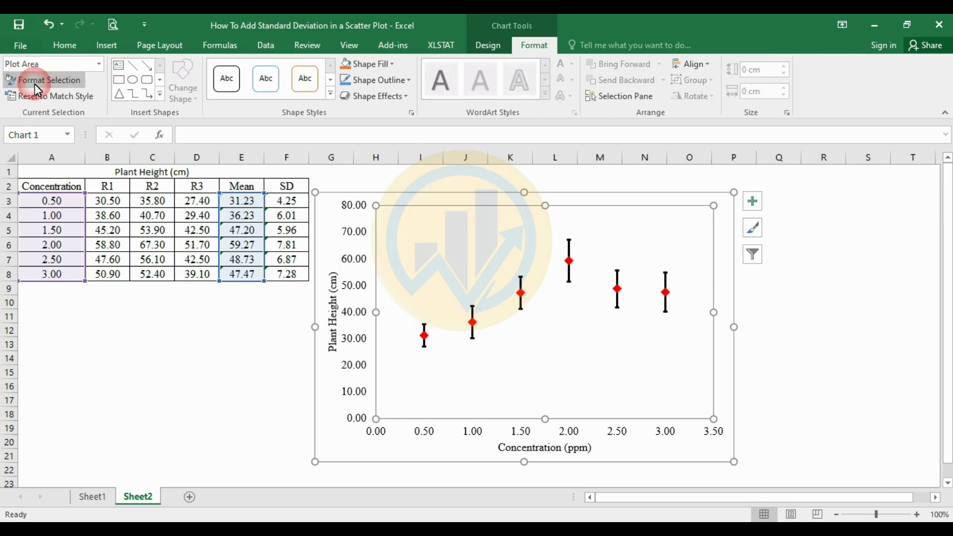
scroll(853, 431, down, 1)
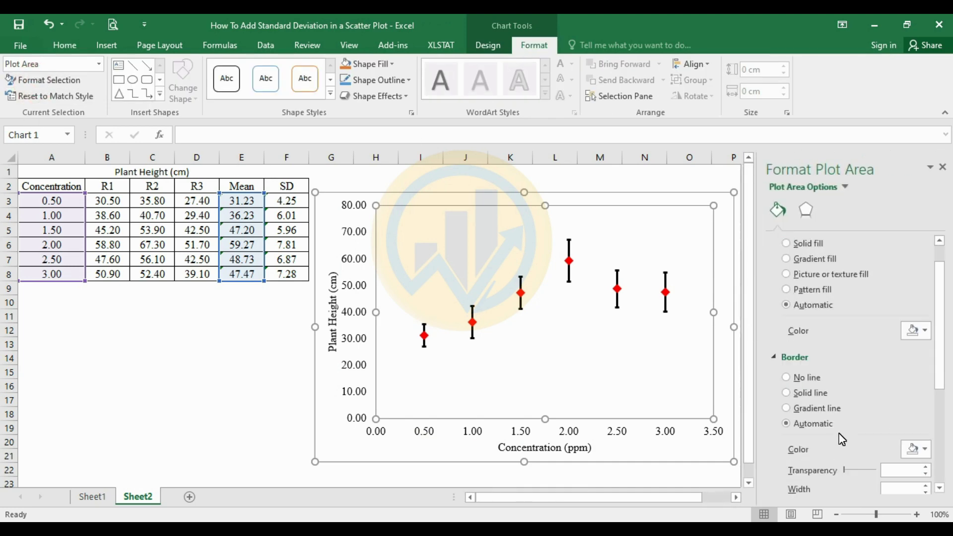
click(925, 449)
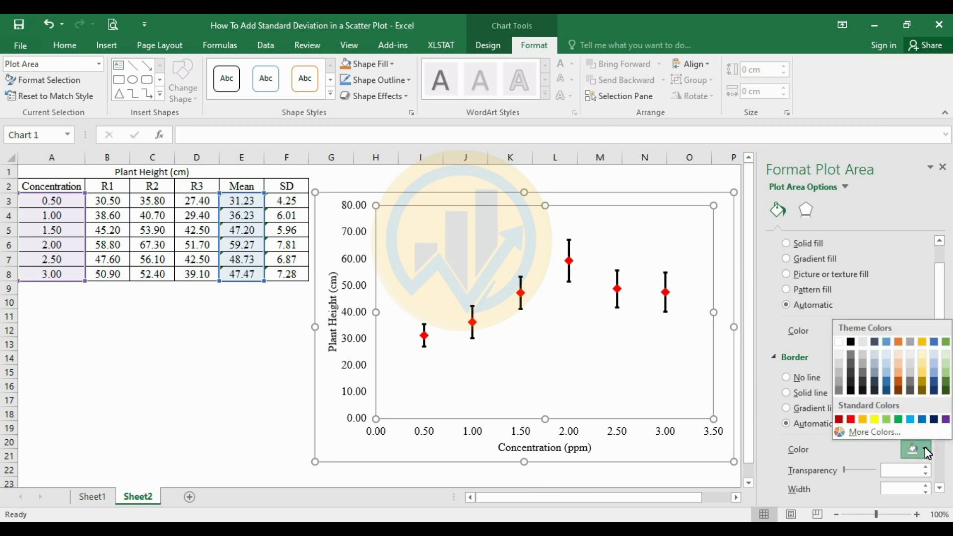
click(850, 341)
click(925, 485)
click(925, 486)
click(926, 486)
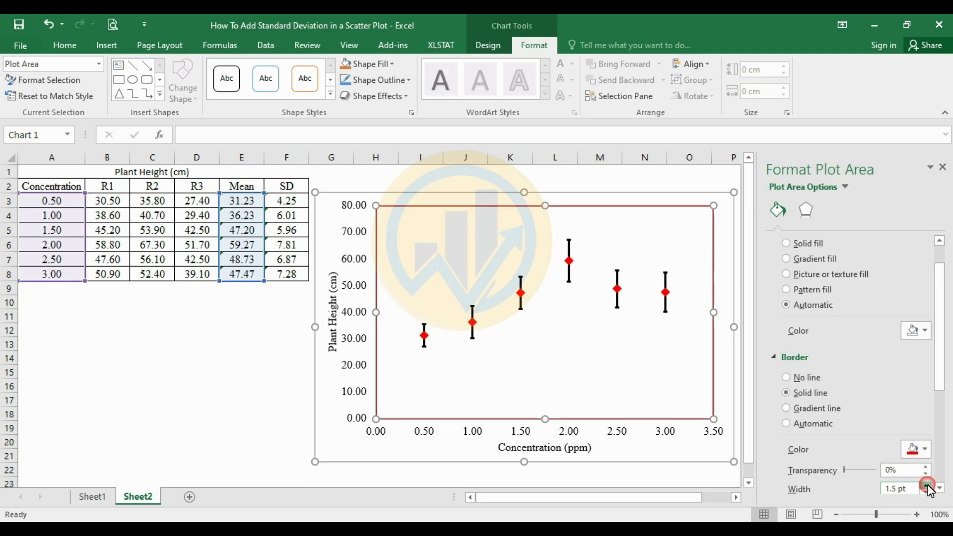
click(923, 449)
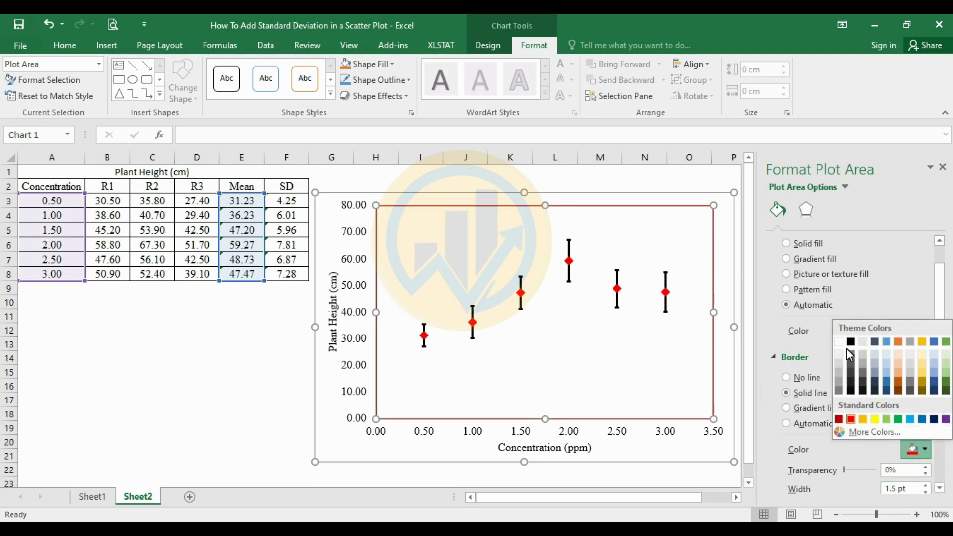
click(850, 343)
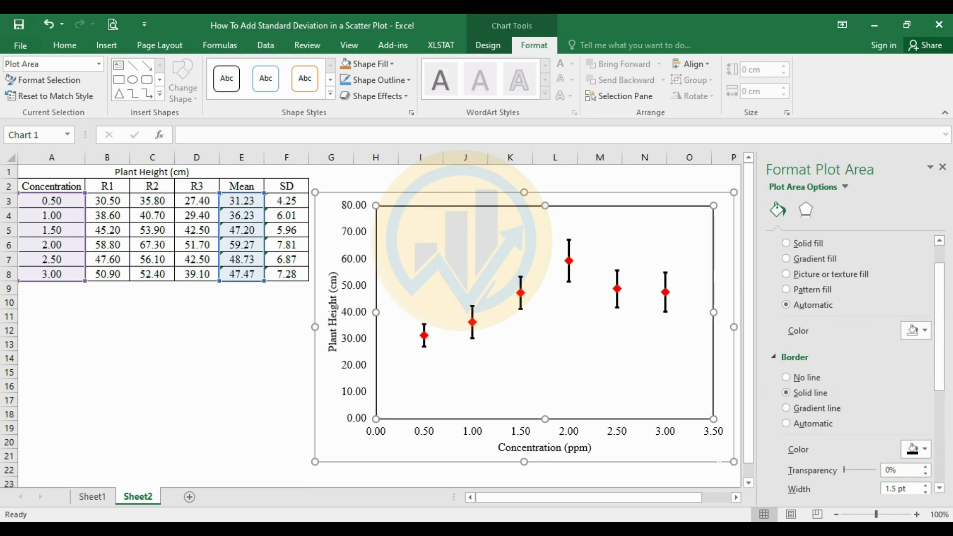
Set the chart area to no fill and no line, then close the formatting pane
click(701, 455)
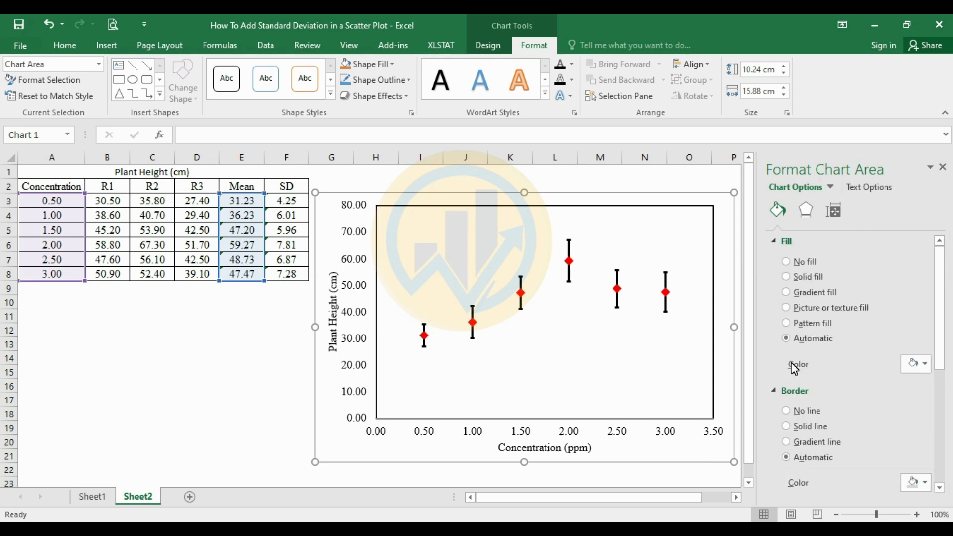
click(796, 263)
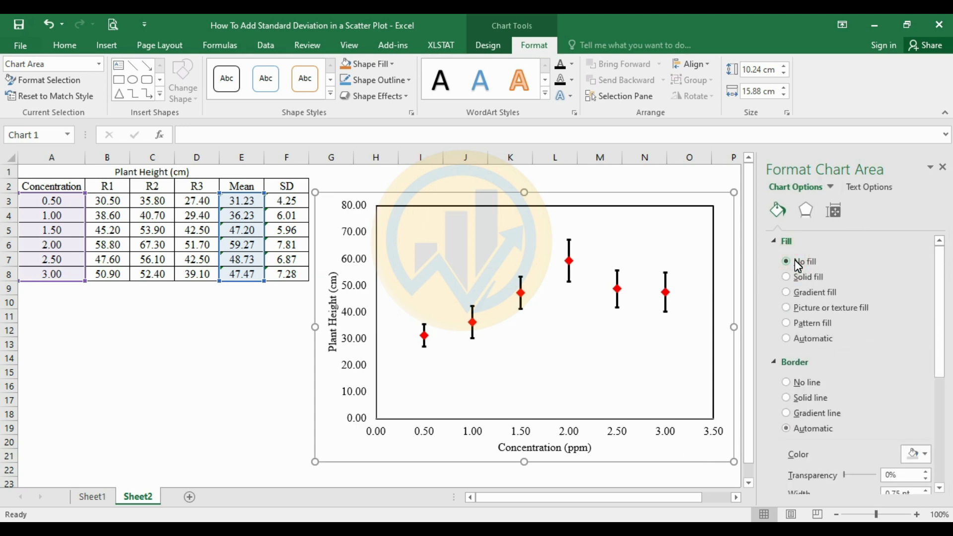
click(231, 398)
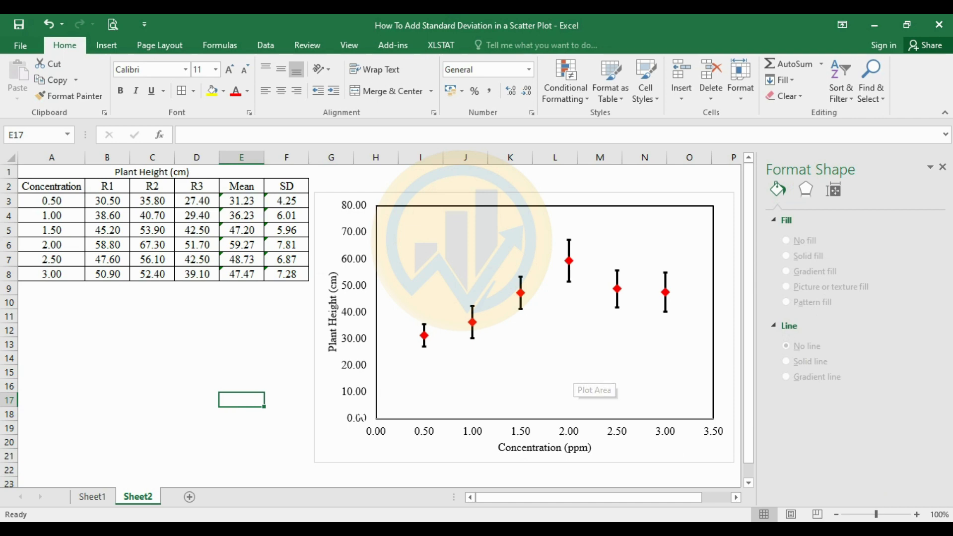
click(323, 408)
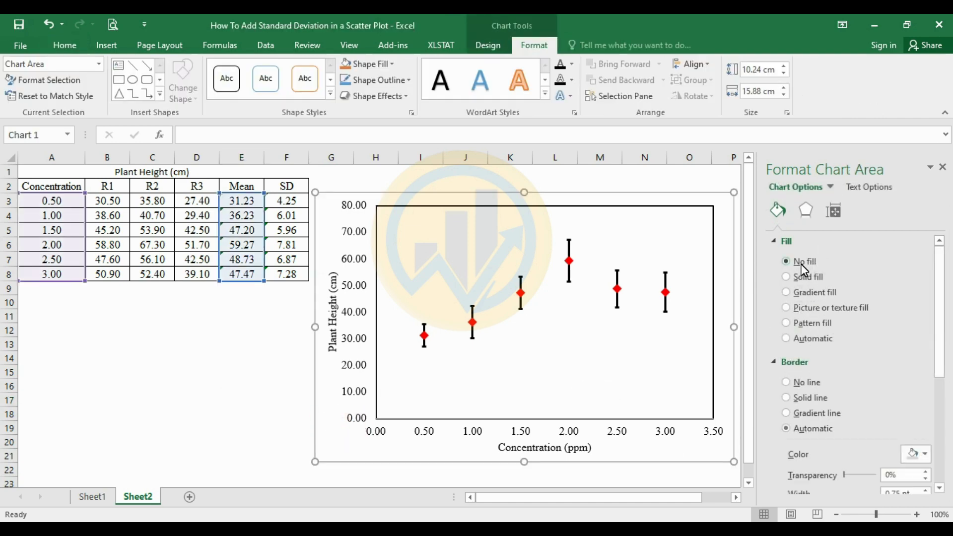
click(792, 381)
click(241, 371)
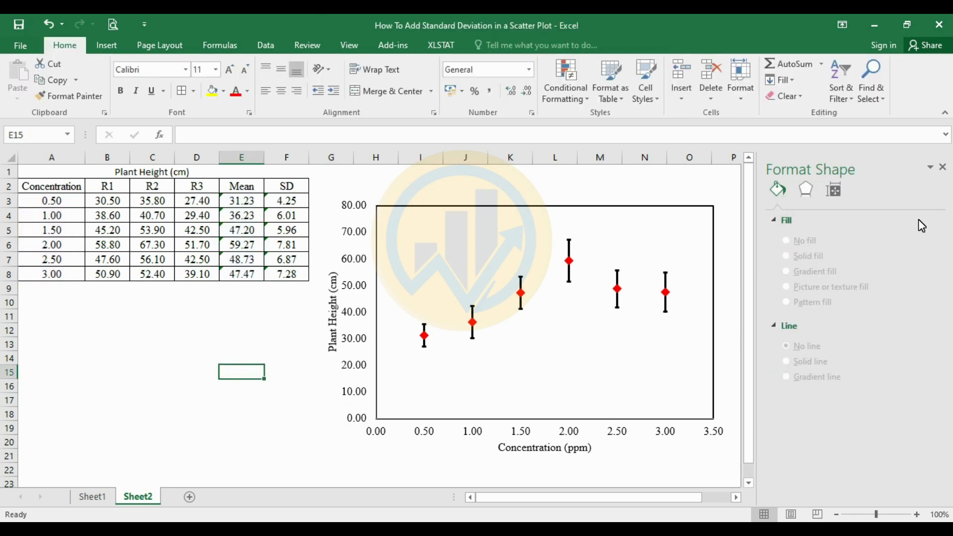
click(942, 166)
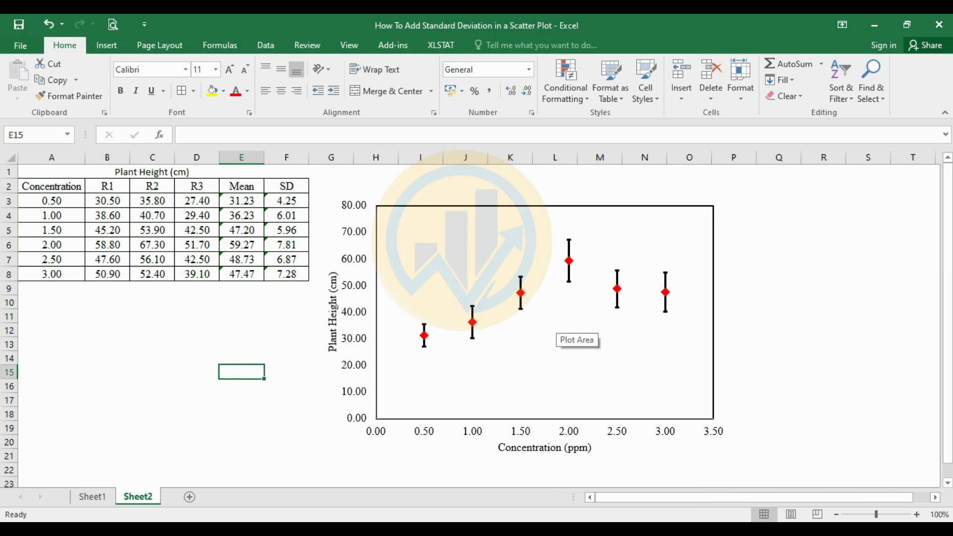
Label each data point with its mean value, from 31.23 to 47.47
right_click(521, 293)
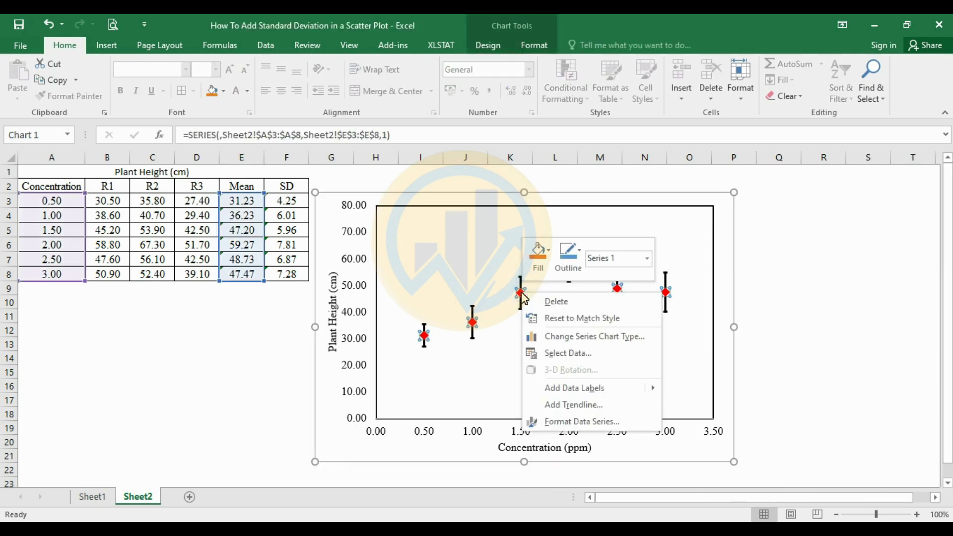
mouse_move(579, 387)
click(691, 391)
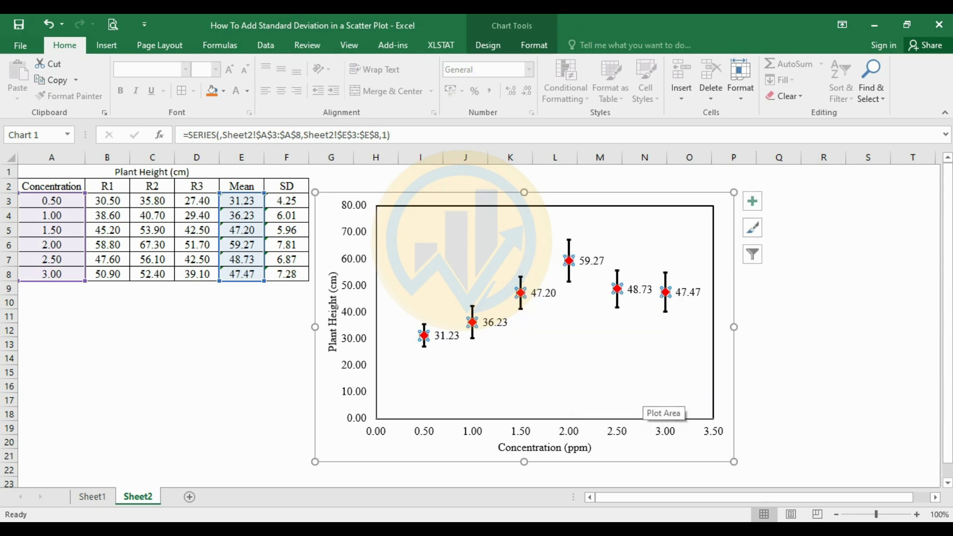
click(505, 323)
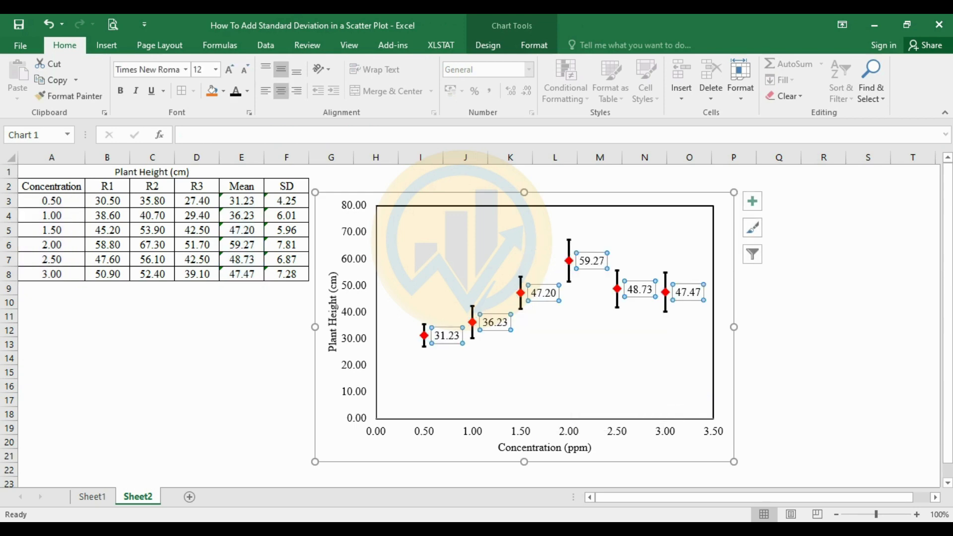
click(244, 400)
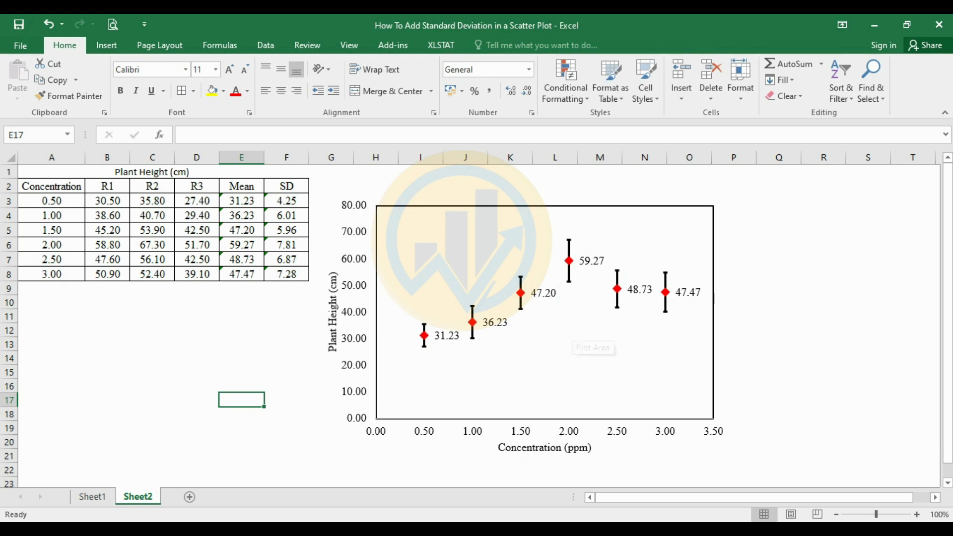